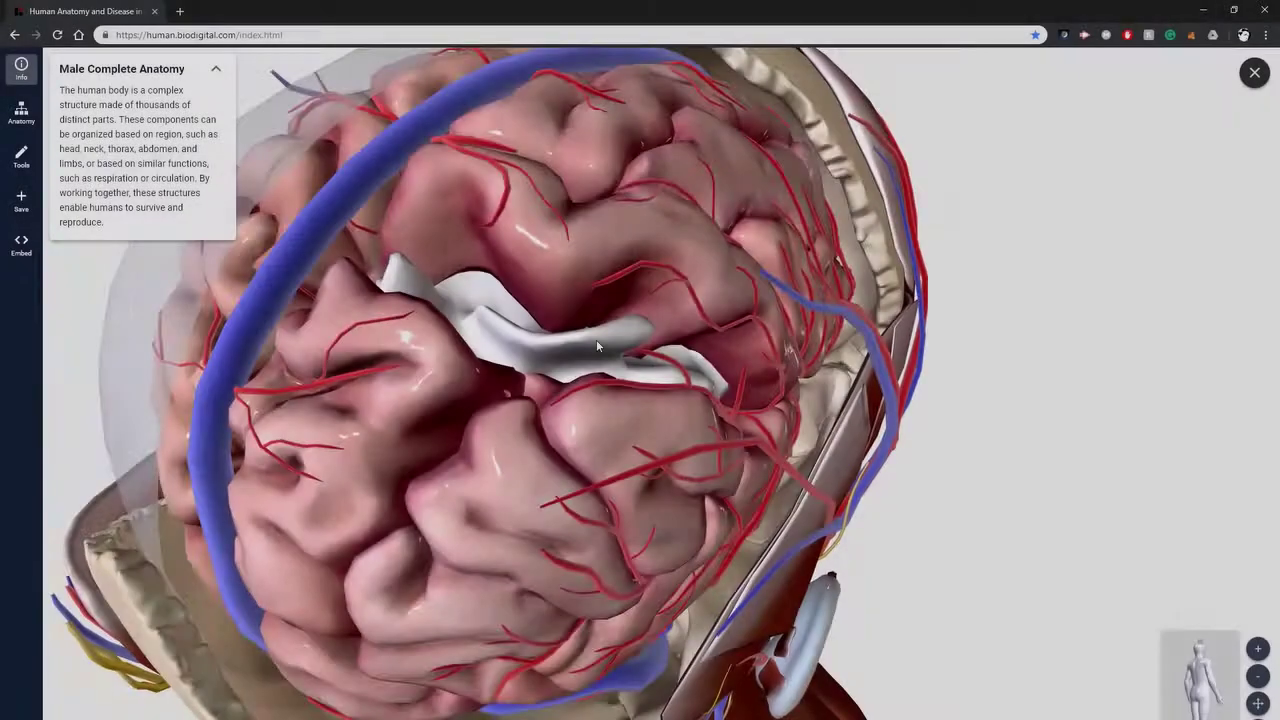
- Select the white matter of the right cerebral hemisphere in the brain model and view it from another angle
left_click(590, 340)
scroll(659, 344, "down", 3)
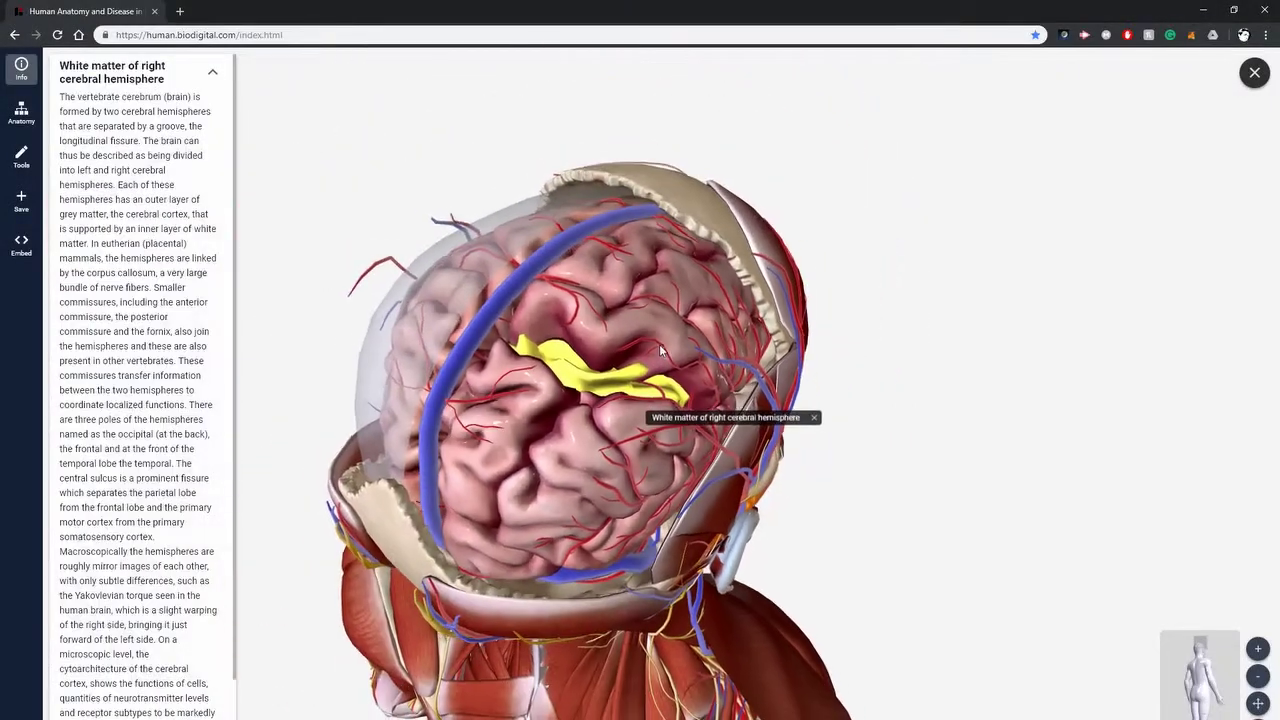
left_click_drag(658, 345, 294, 374)
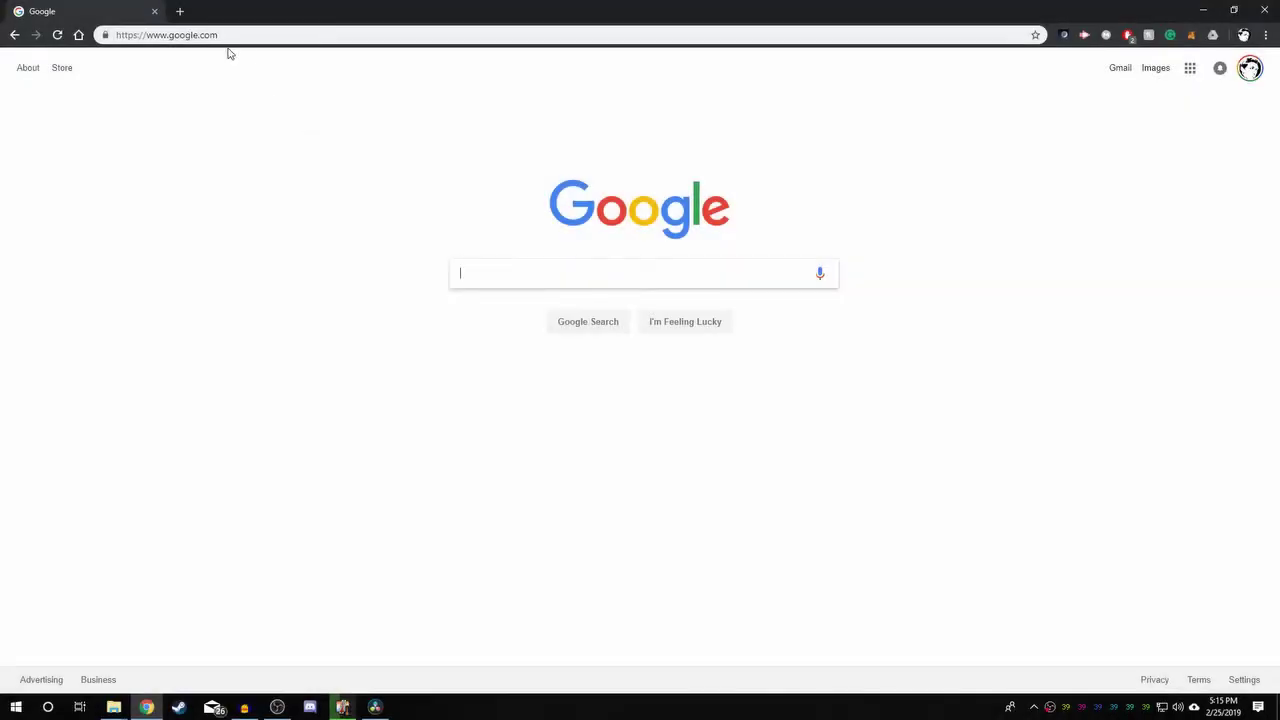
- Go to the BioDigital website at biodigital.com
left_click(228, 35)
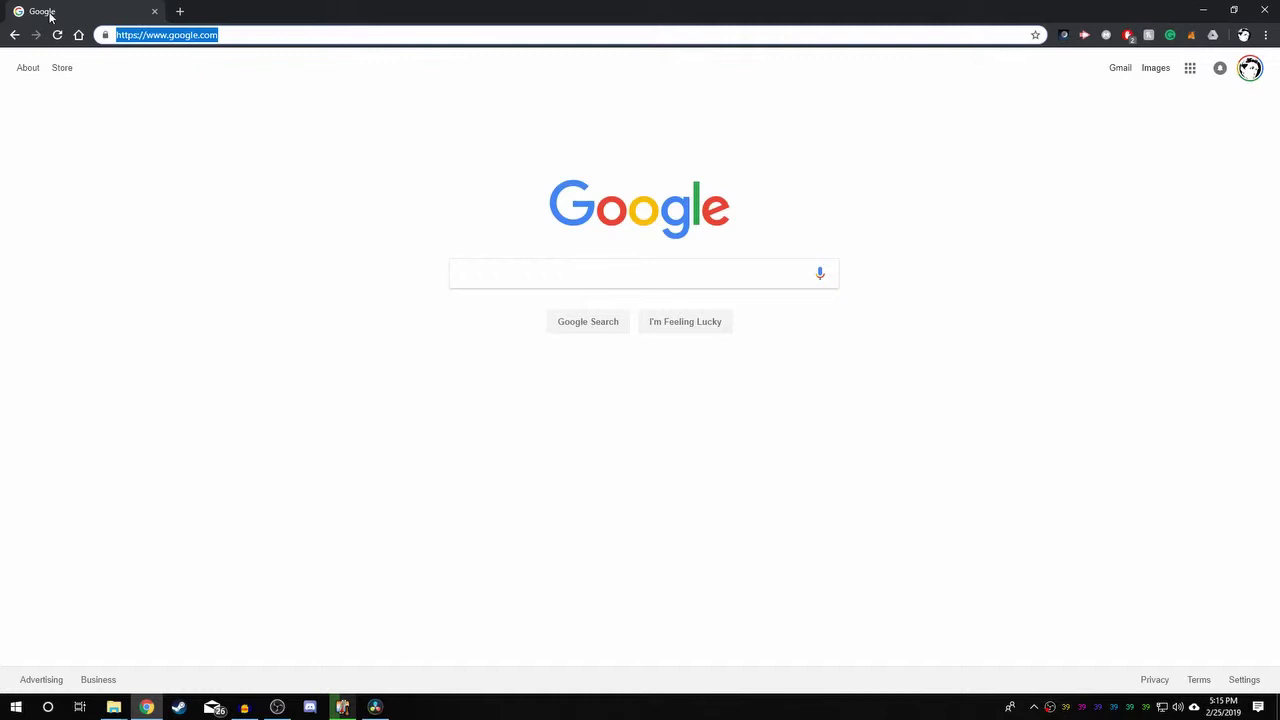
type("bio")
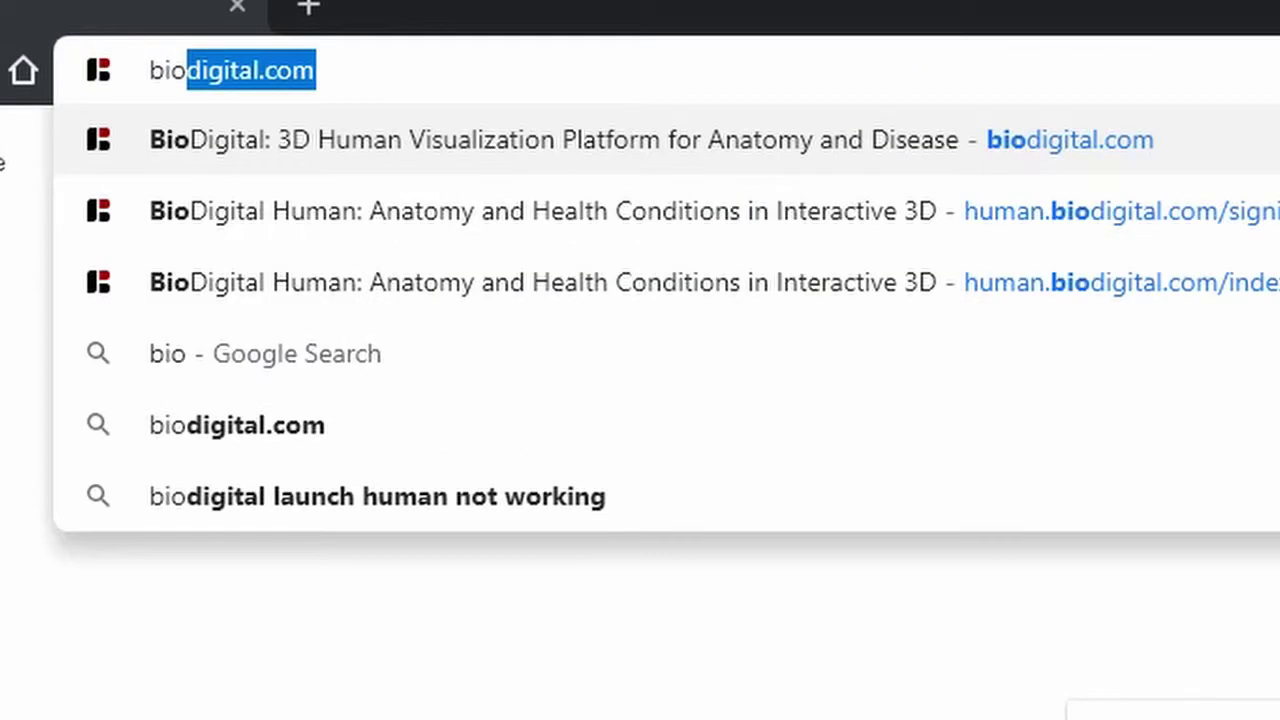
type("digital.cop")
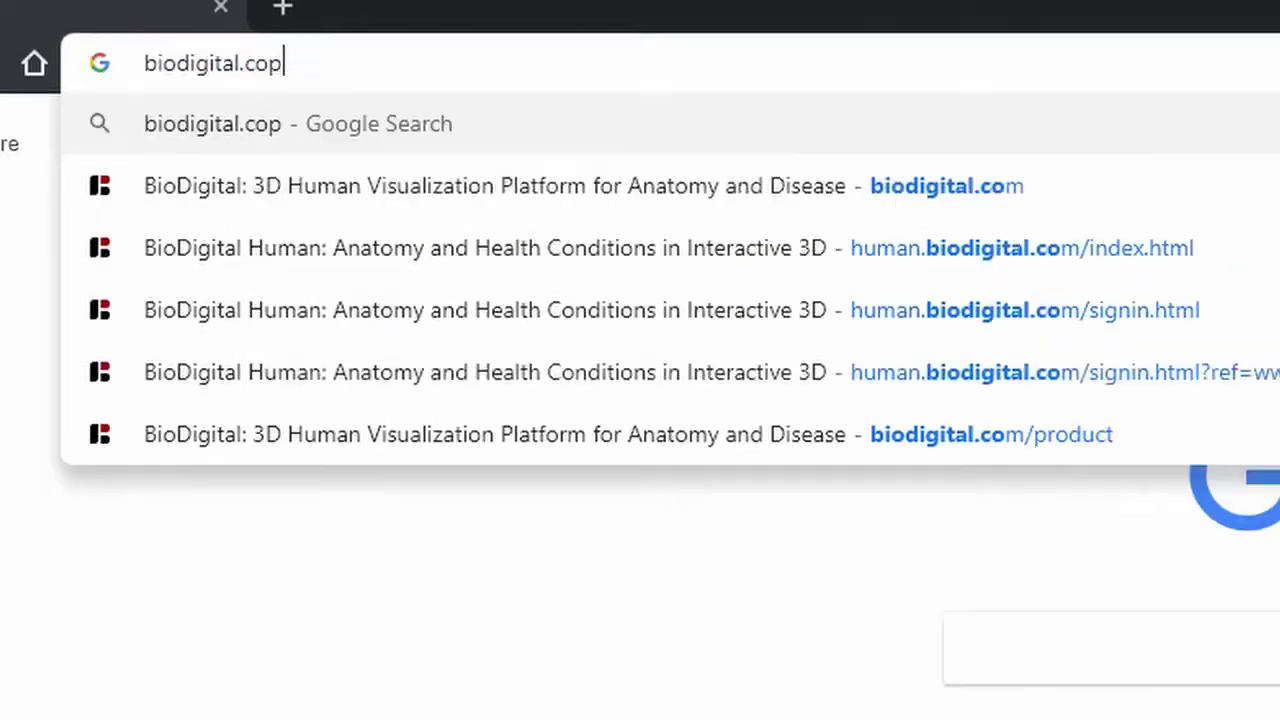
key("BackSpace")
type("m")
key("Return")
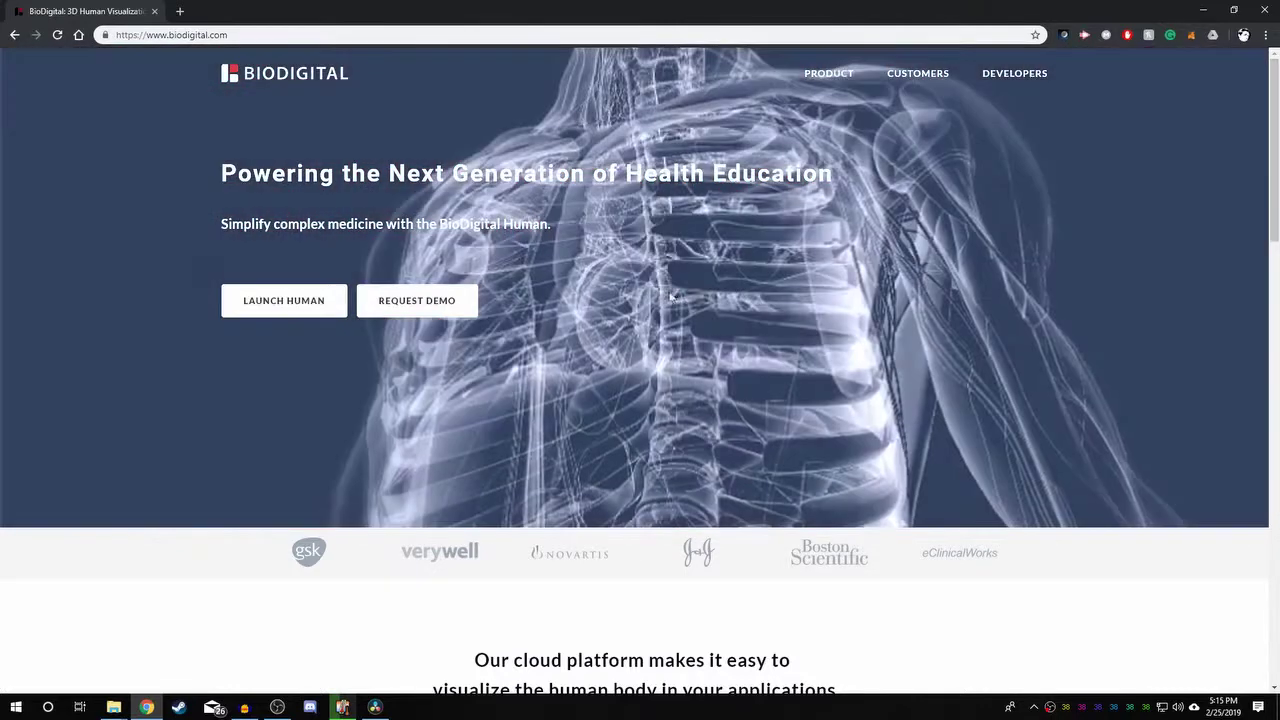
left_click_drag(1274, 145, 1275, 582)
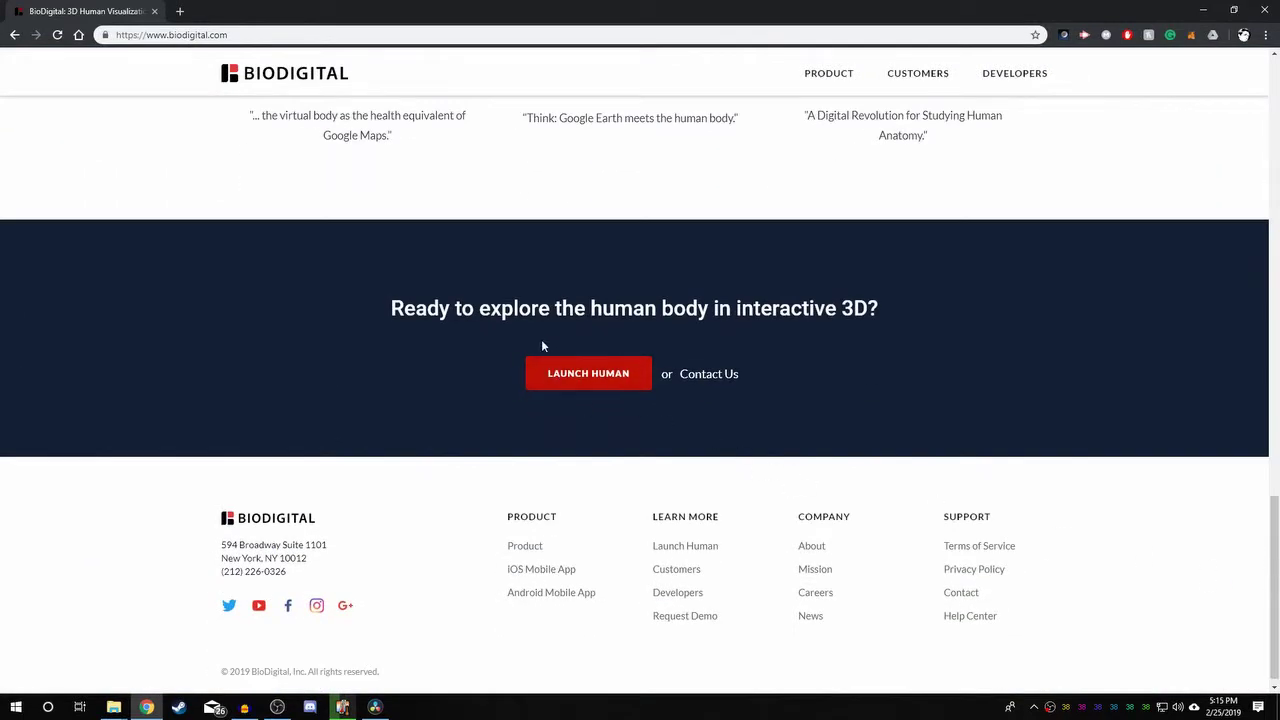
left_click(614, 371)
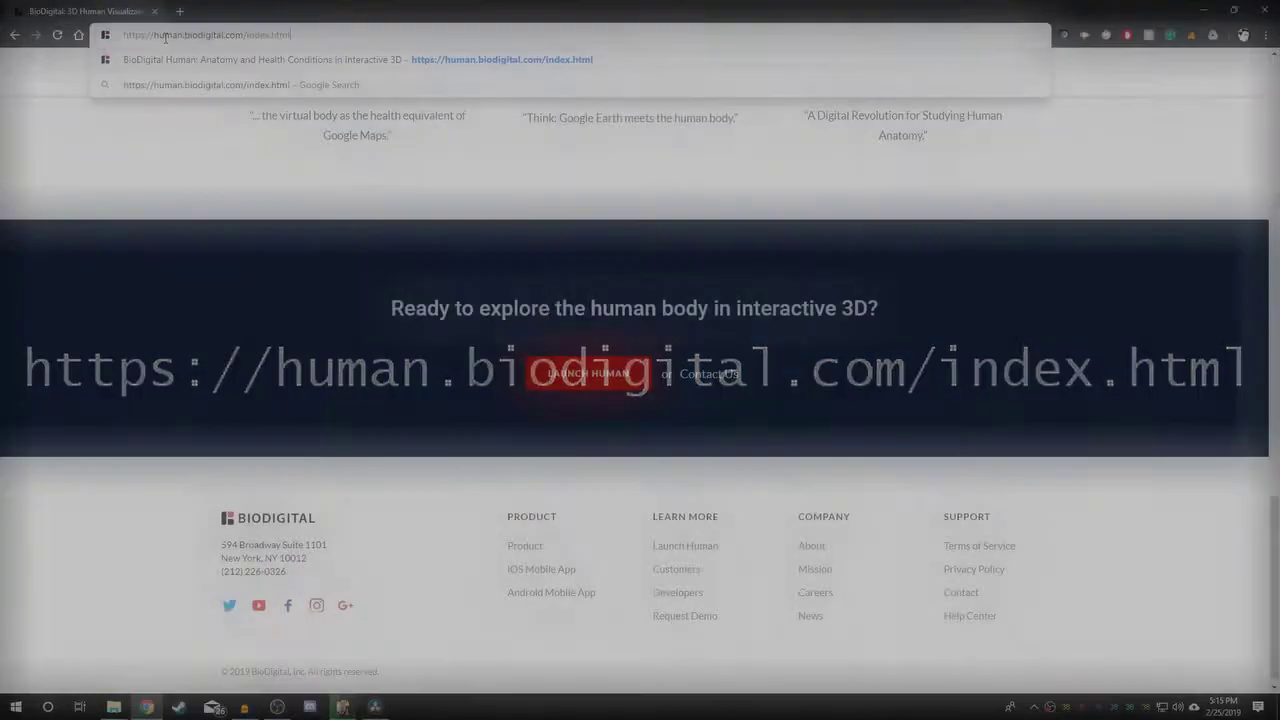
key("Return")
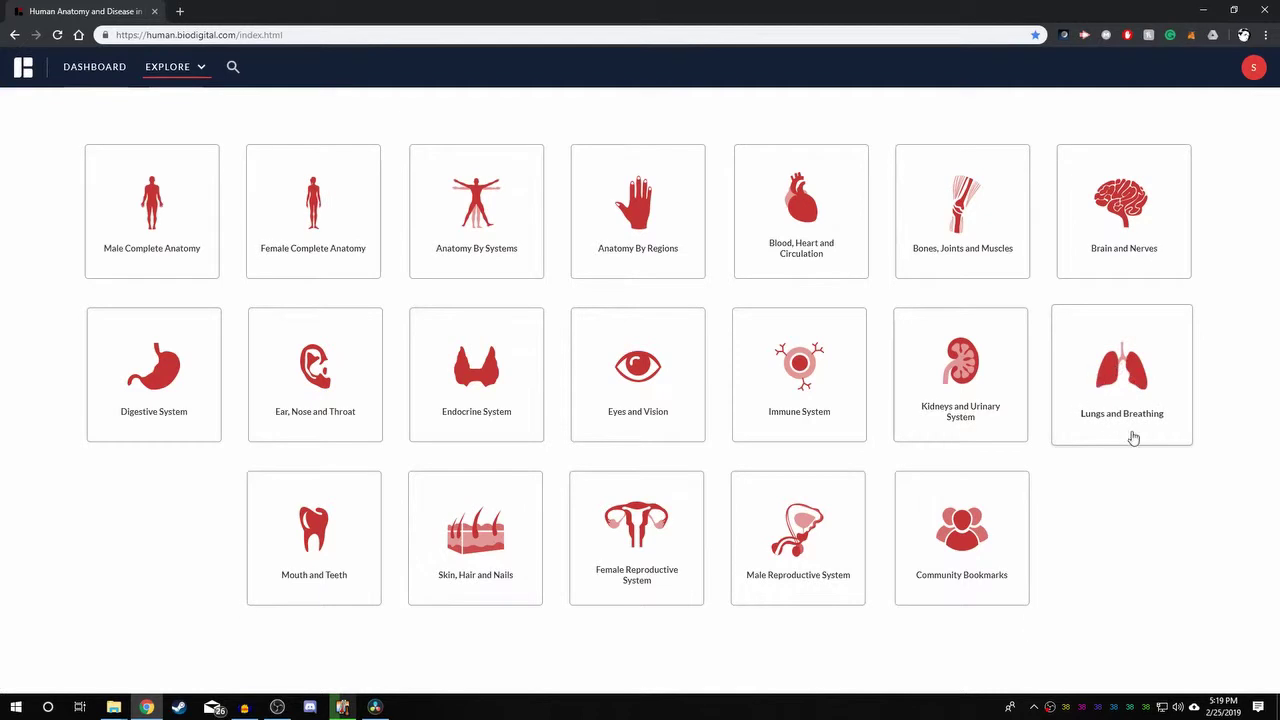
- Open the Lungs and Breathing category and browse its models
left_click(175, 78)
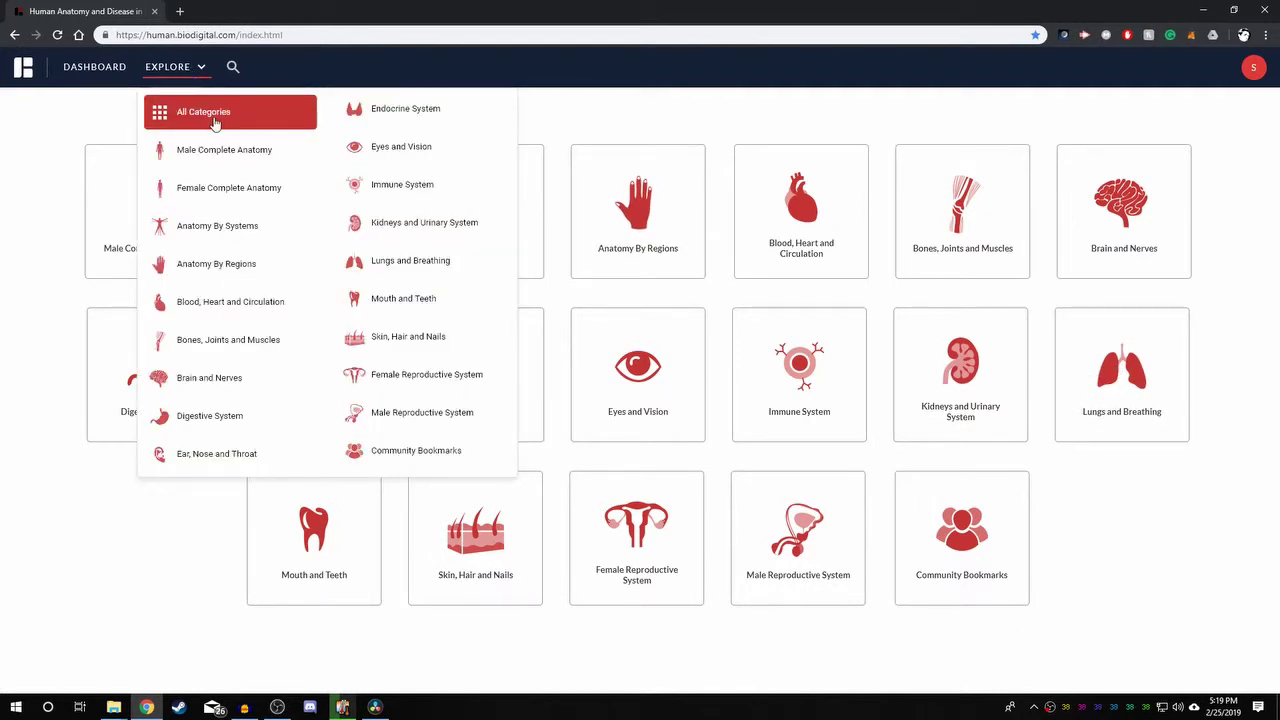
left_click(407, 262)
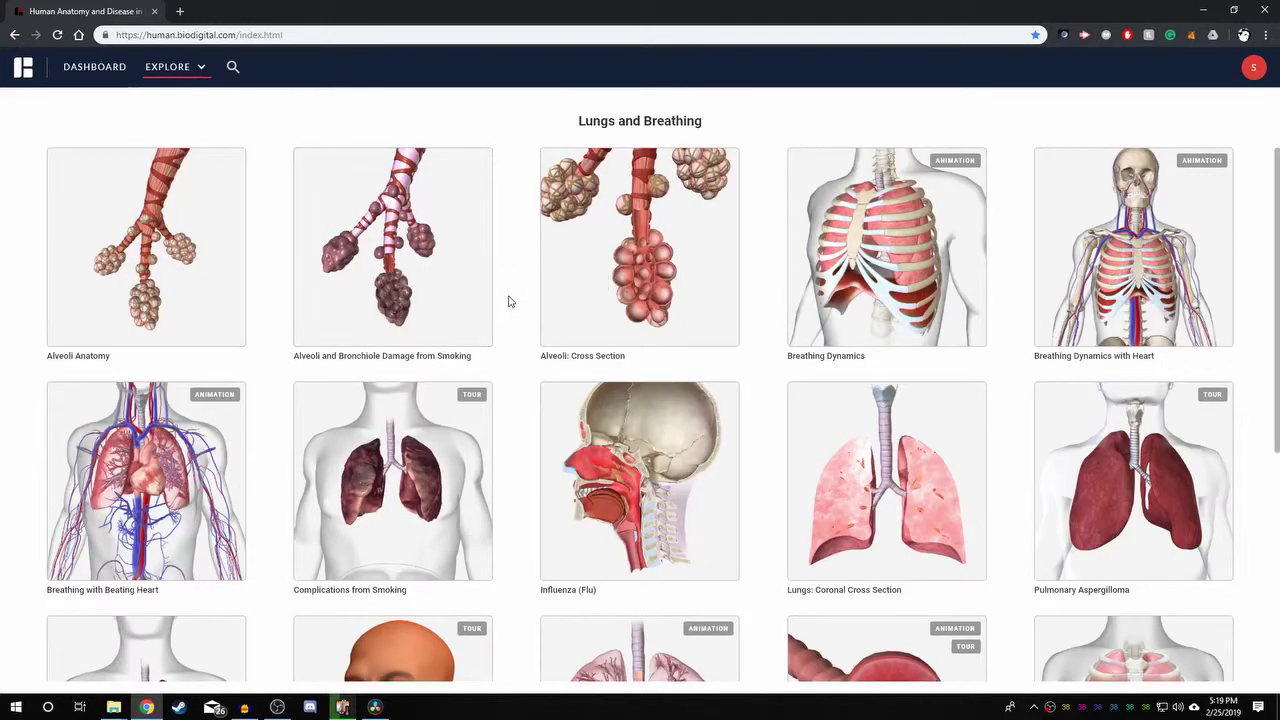
scroll(508, 298, "down", 3)
scroll(521, 306, "down", 3)
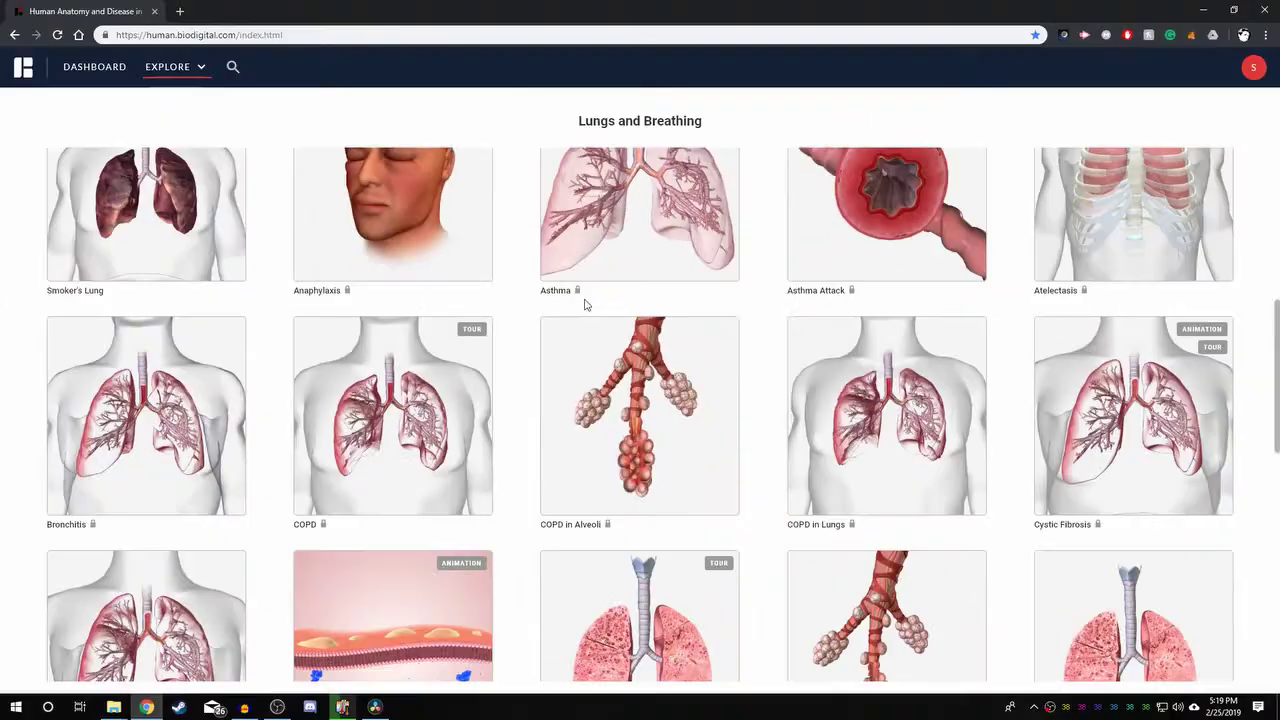
scroll(586, 300, "up", 2)
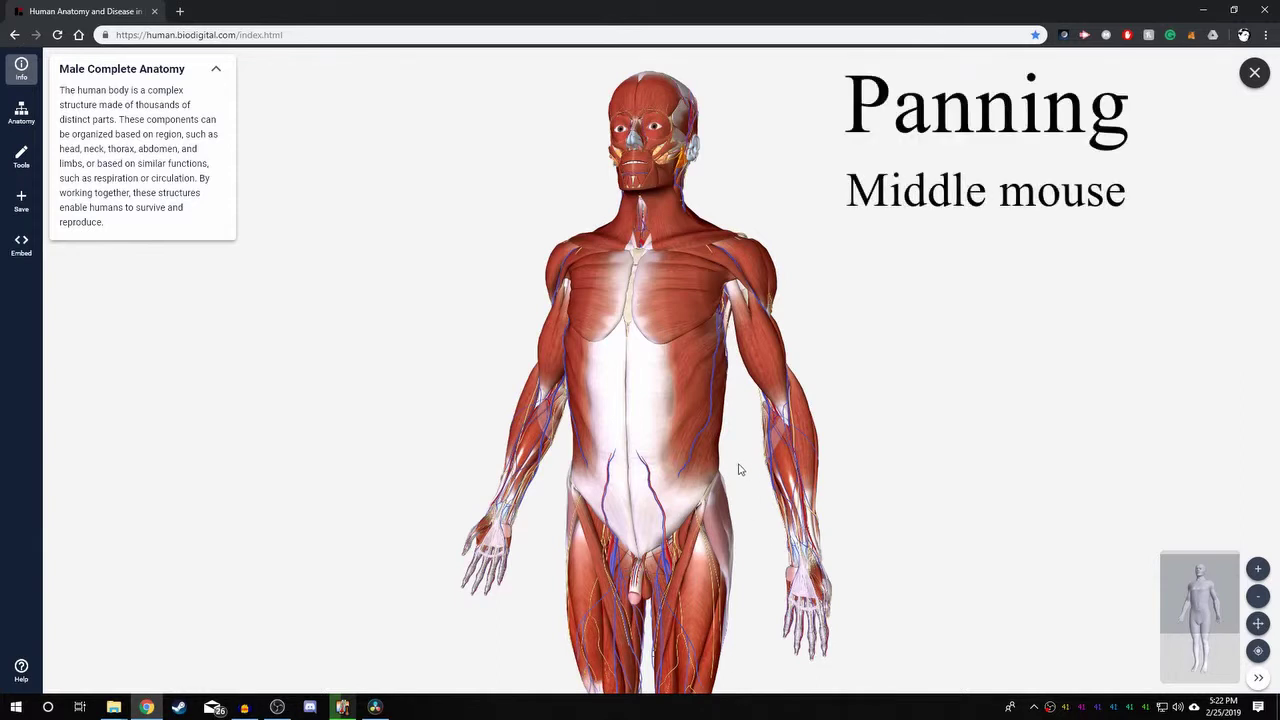
- Inspect the Male Complete Anatomy model by panning, zooming in and out on the torso, and rotating the body
middle_click_drag(731, 466, 749, 425)
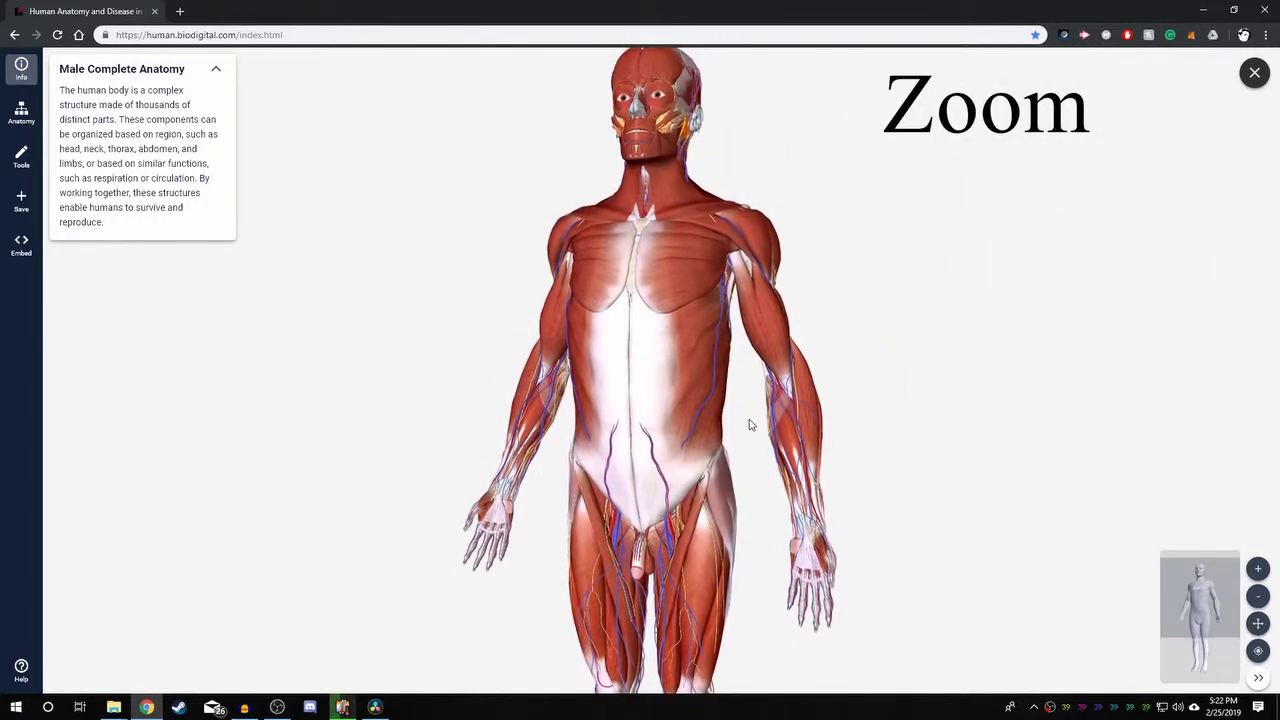
scroll(742, 424, "up", 5)
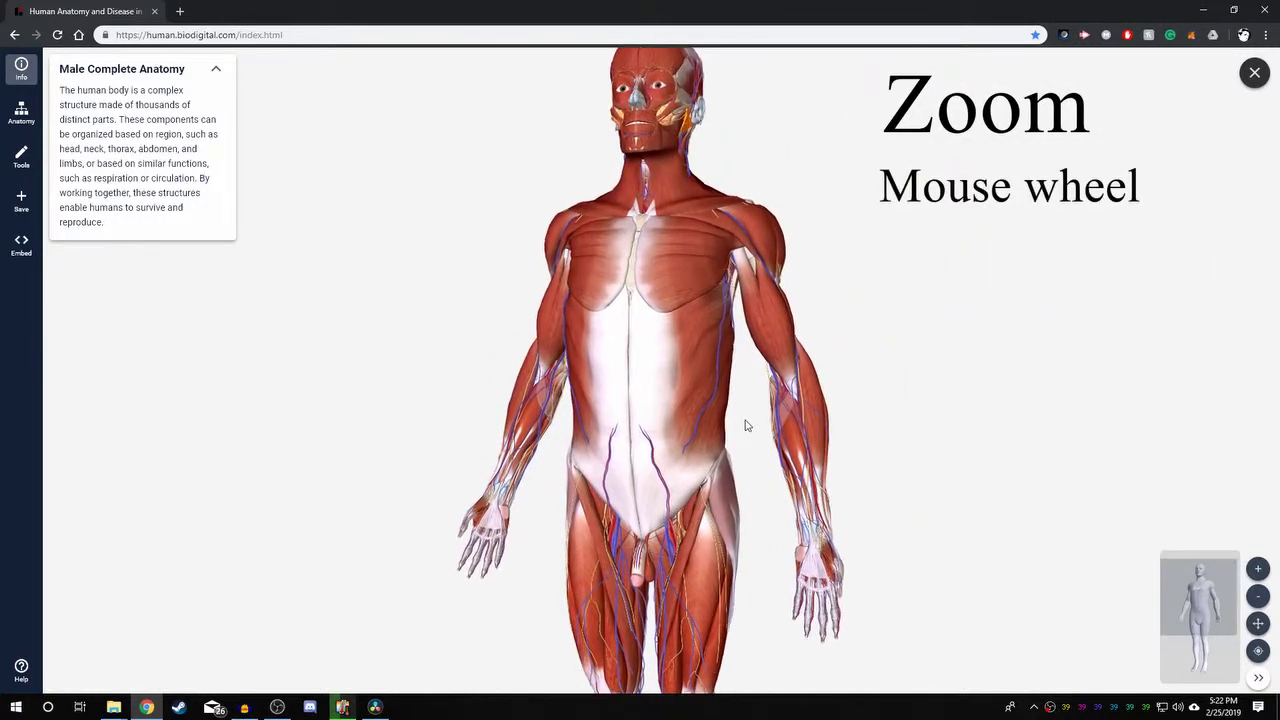
scroll(740, 425, "up", 3)
scroll(738, 425, "down", 4)
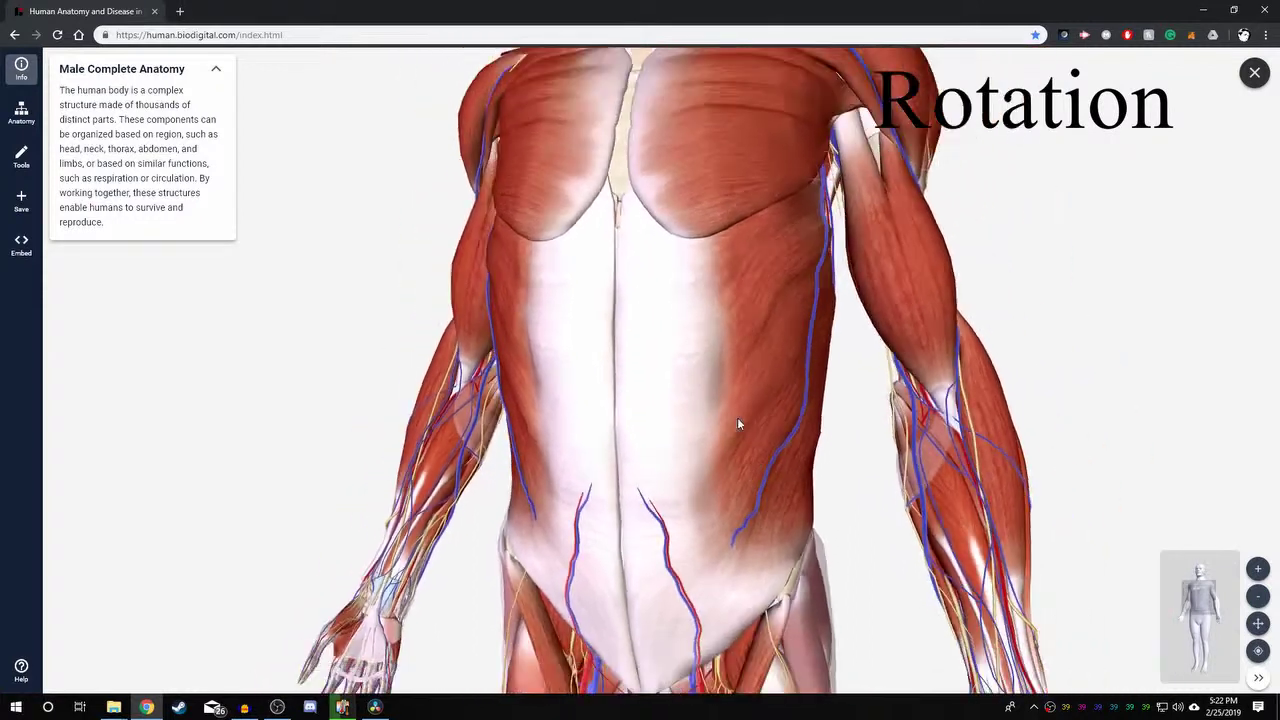
scroll(738, 425, "down", 3)
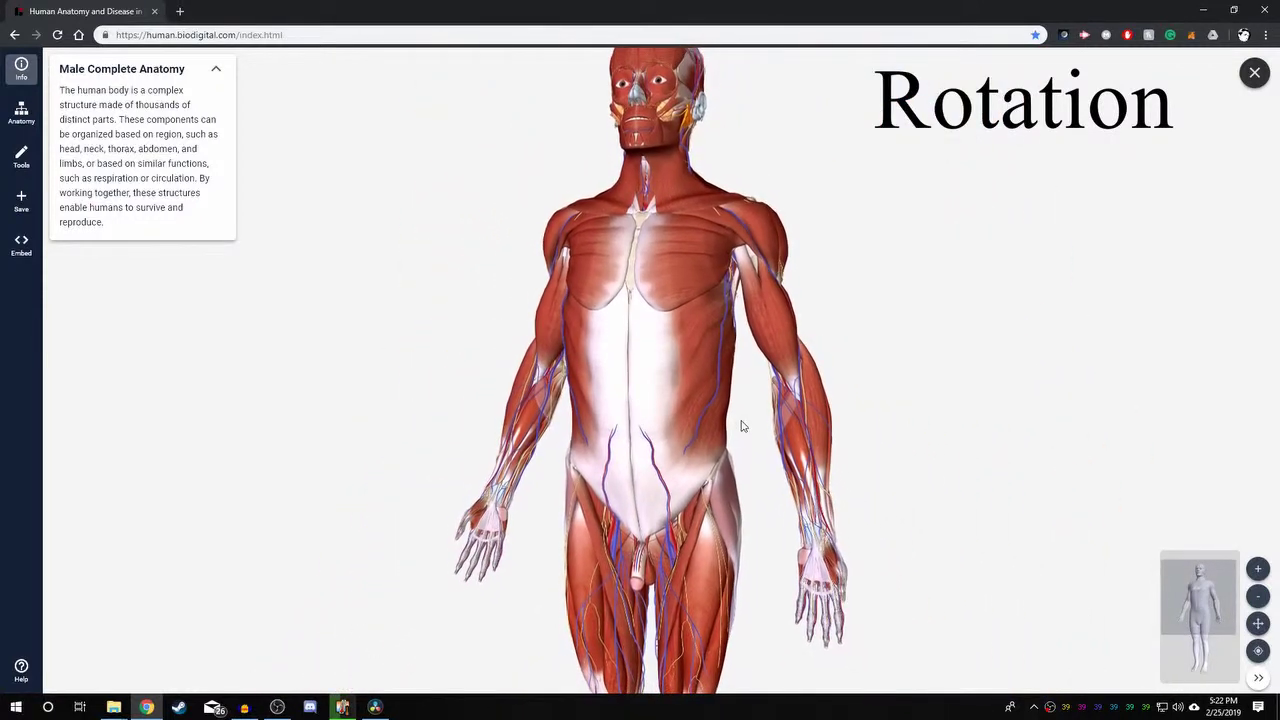
left_click_drag(743, 424, 782, 436)
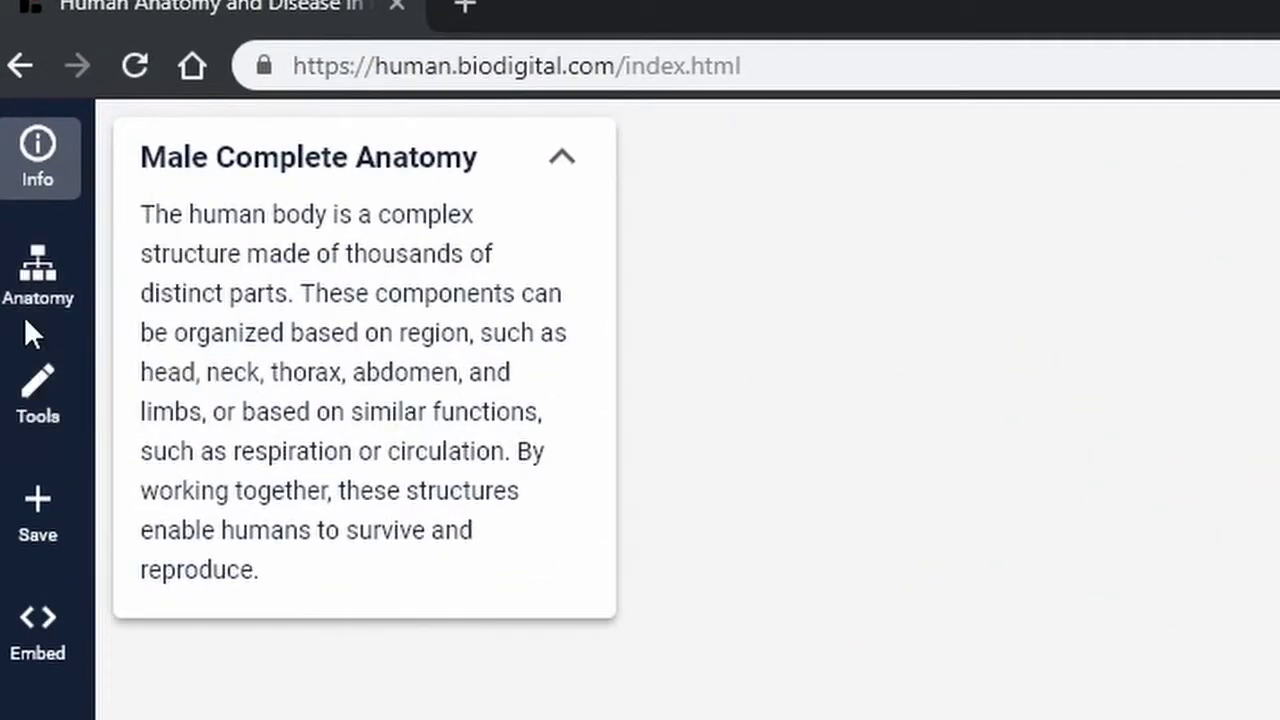
- Open the list of anatomical systems, and hide and restore the muscular system
left_click(37, 275)
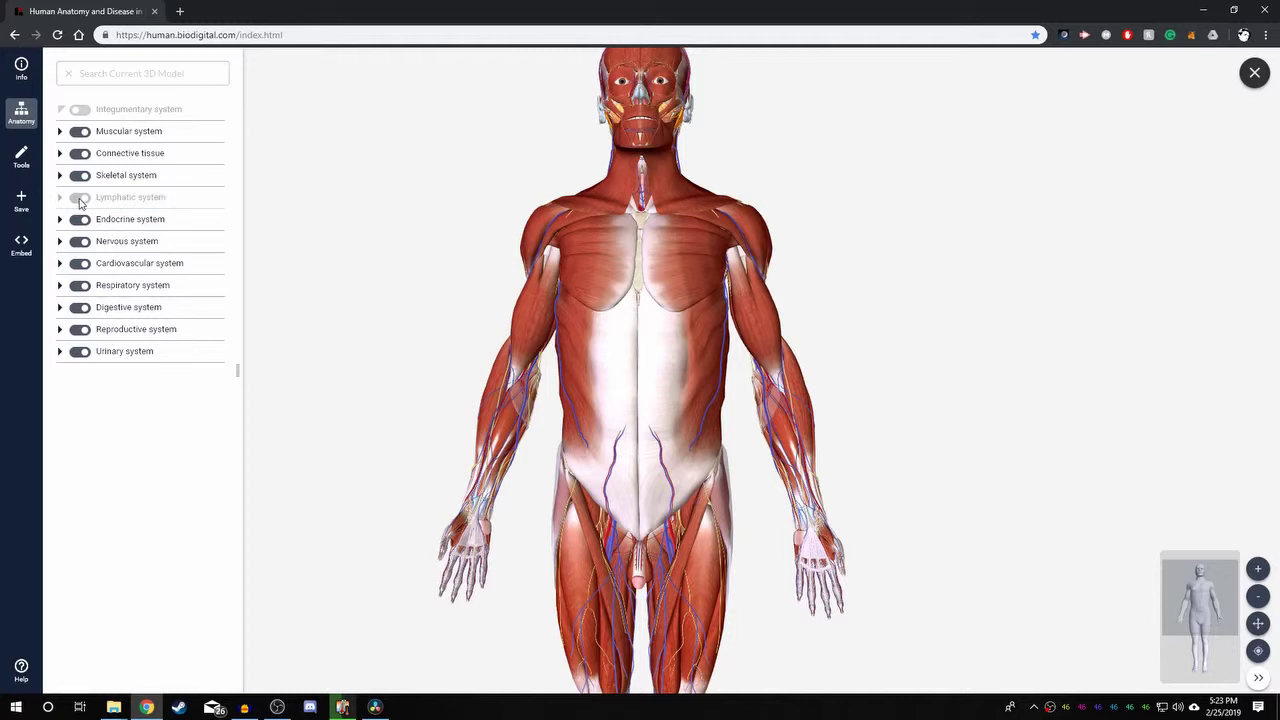
left_click(80, 133)
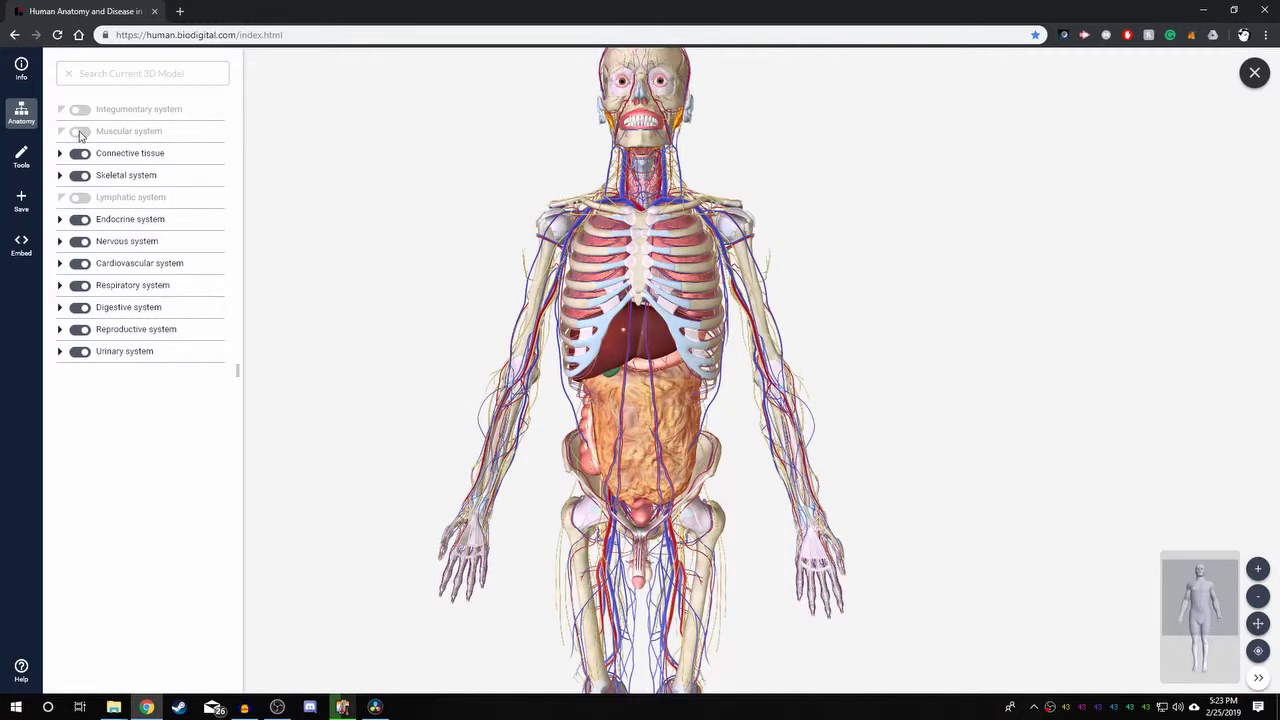
left_click(80, 133)
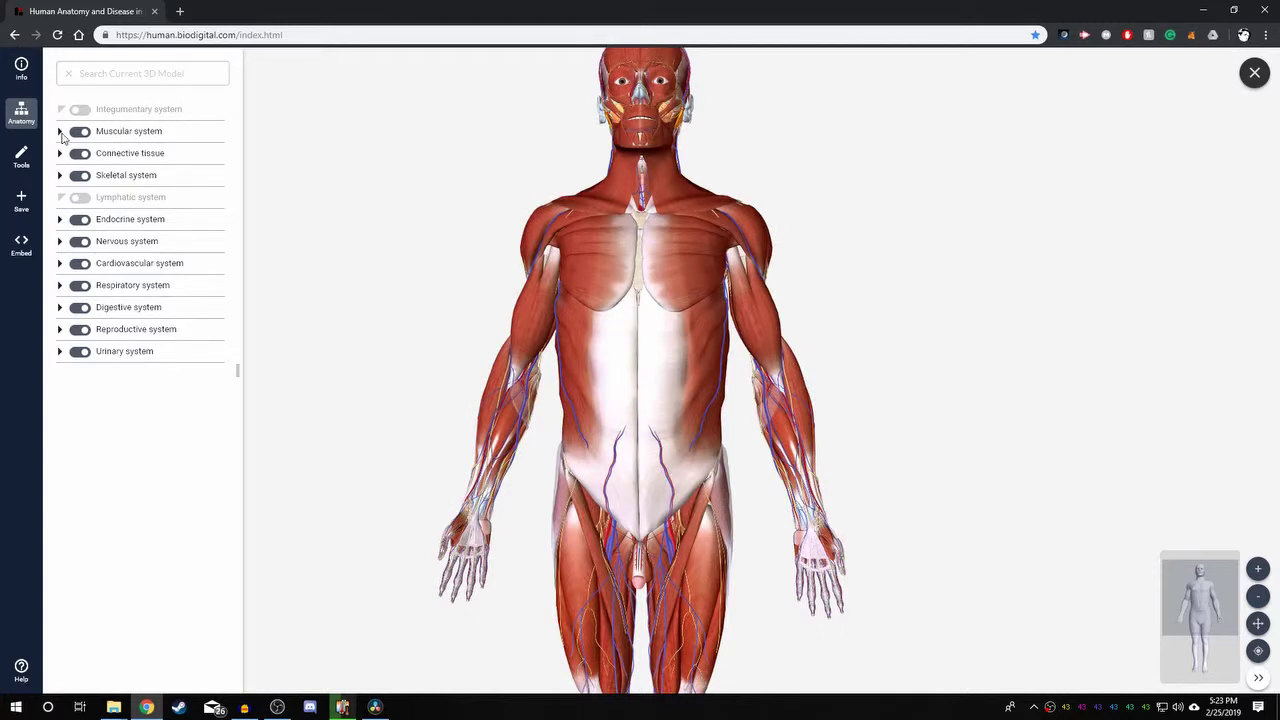
- Expand the muscular system, and hide and restore the muscles of the head and neck and of the upper limb
left_click(60, 133)
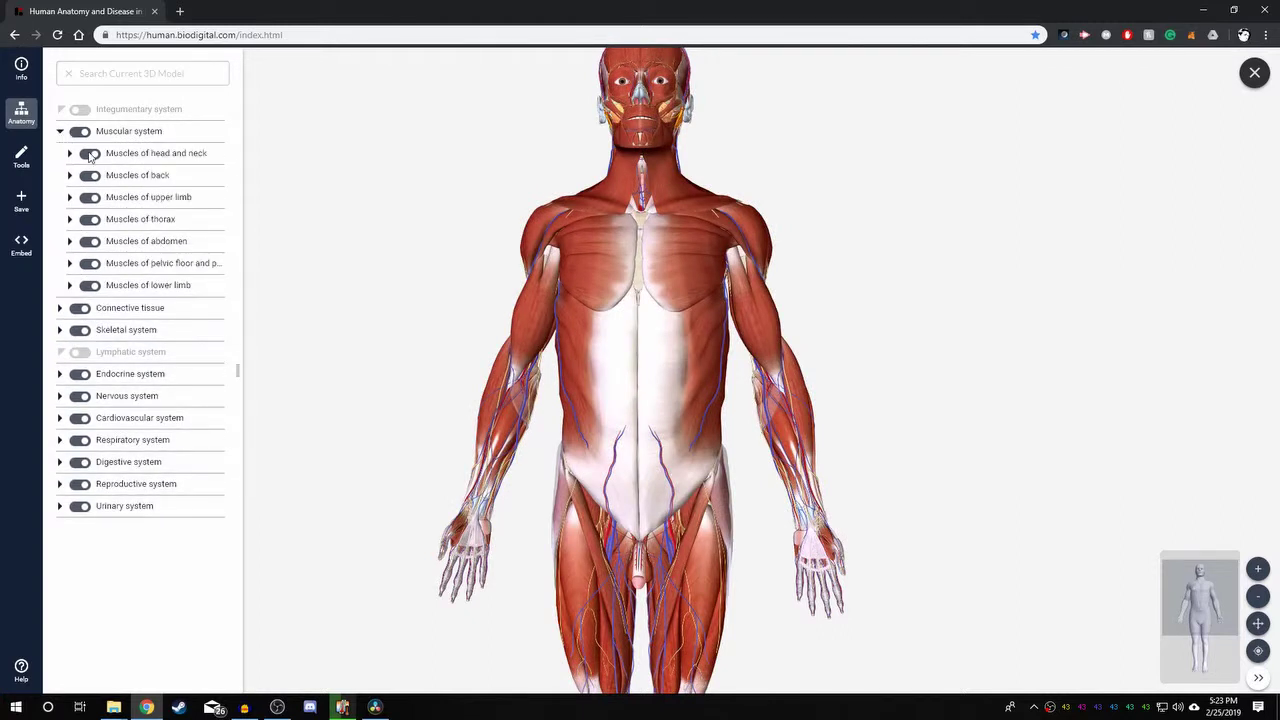
left_click(91, 155)
left_click(91, 156)
left_click(91, 198)
left_click(91, 198)
- Expand the head and neck muscles down to the muscles of facial expression and switch the Occipitofrontalis visibility off and on
left_click(69, 154)
left_click(80, 175)
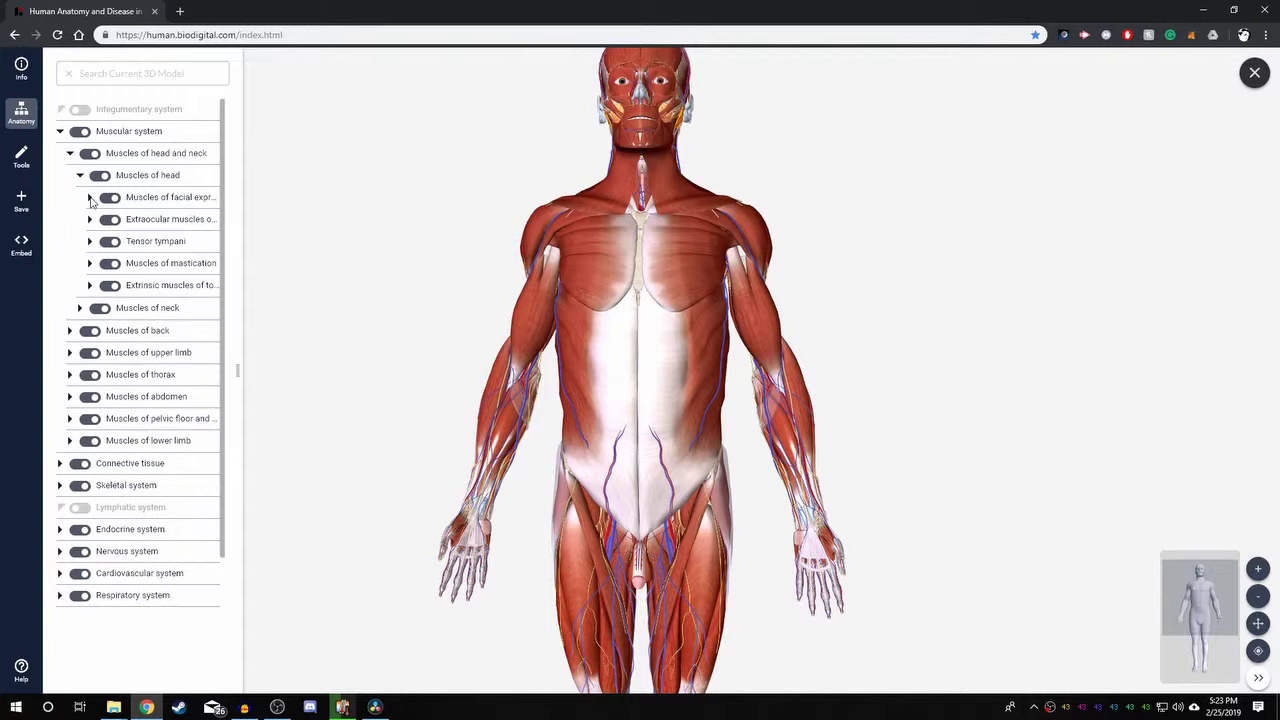
left_click(90, 198)
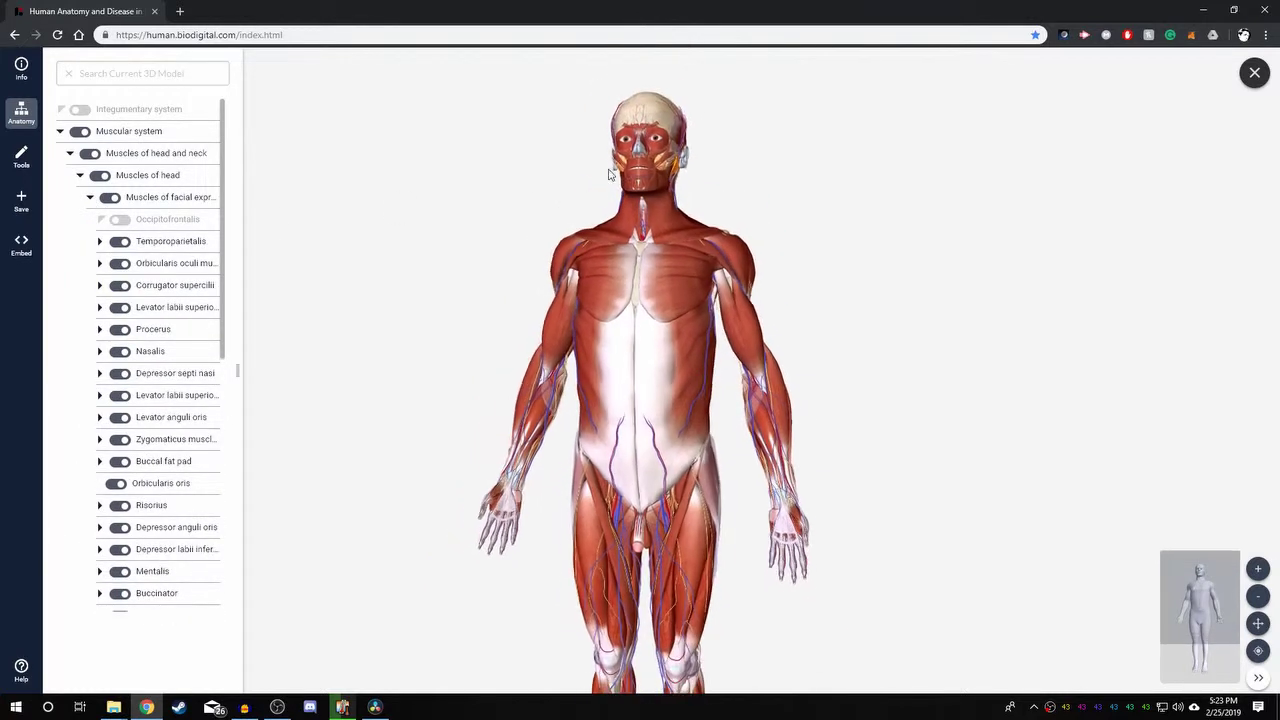
left_click(124, 220)
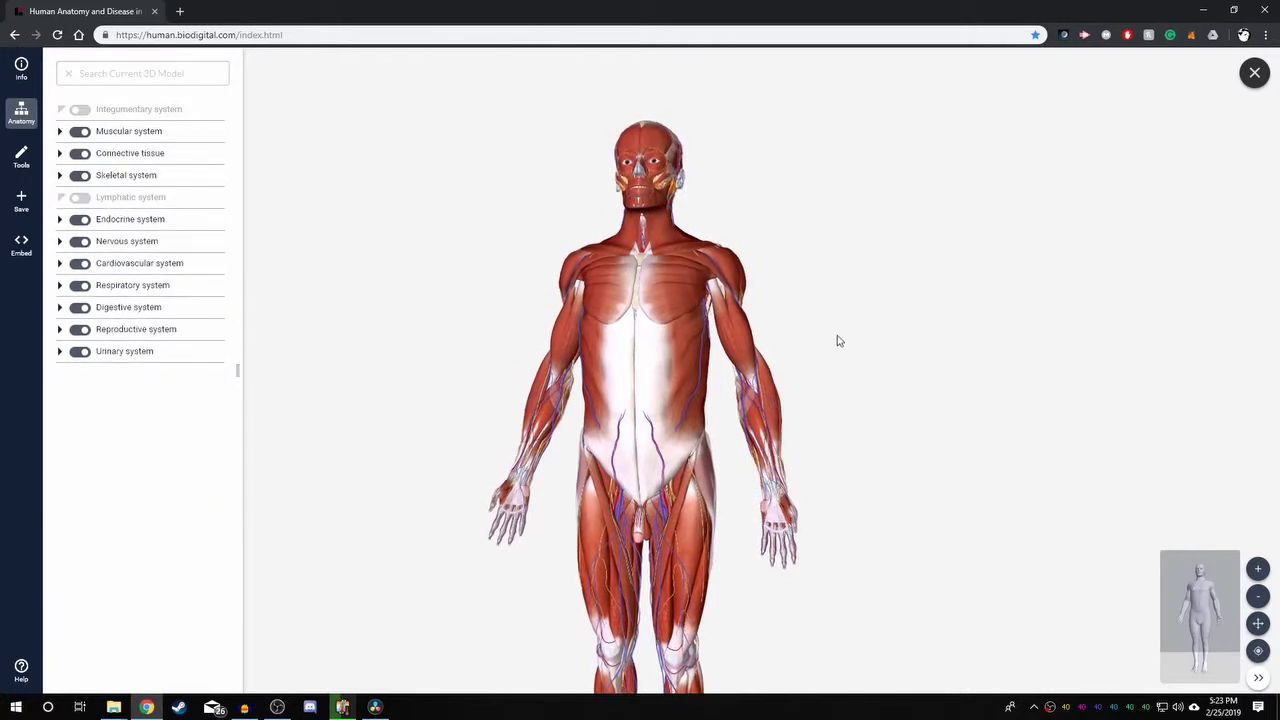
- Select the left pectoralis major, examine its description with the anatomy list closed, and clear the selection
scroll(845, 320, "up", 3)
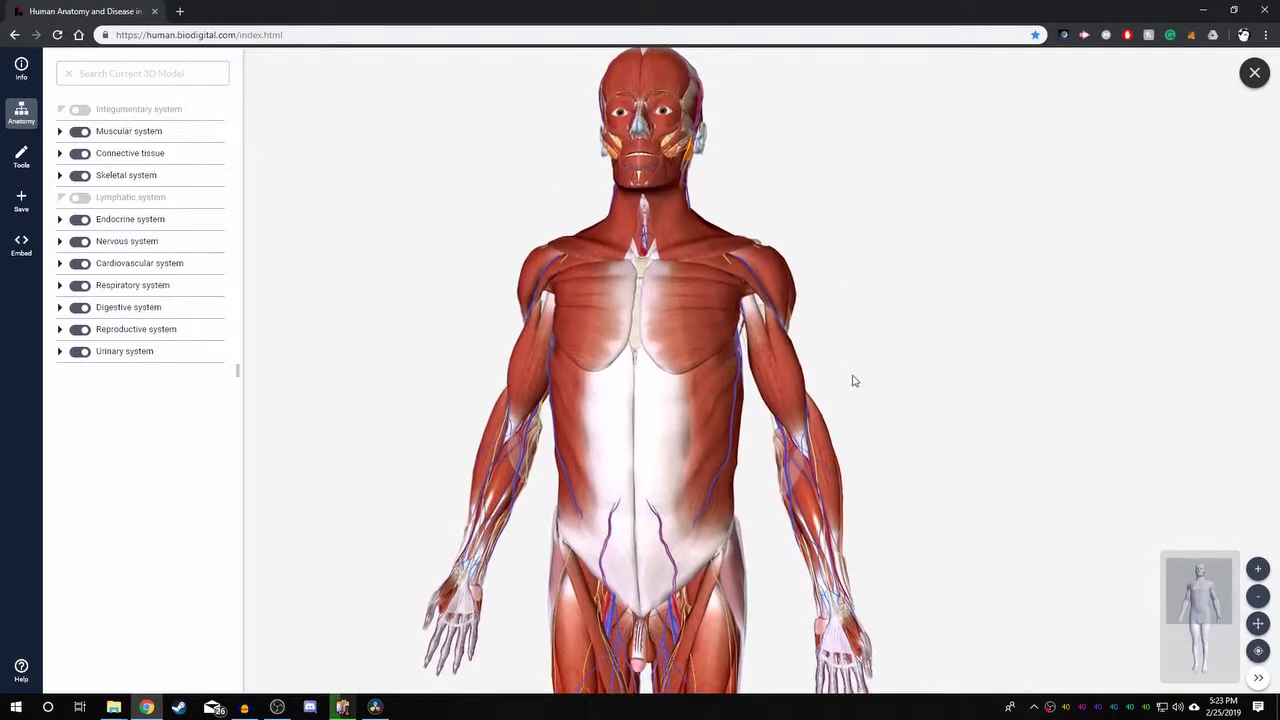
left_click(691, 344)
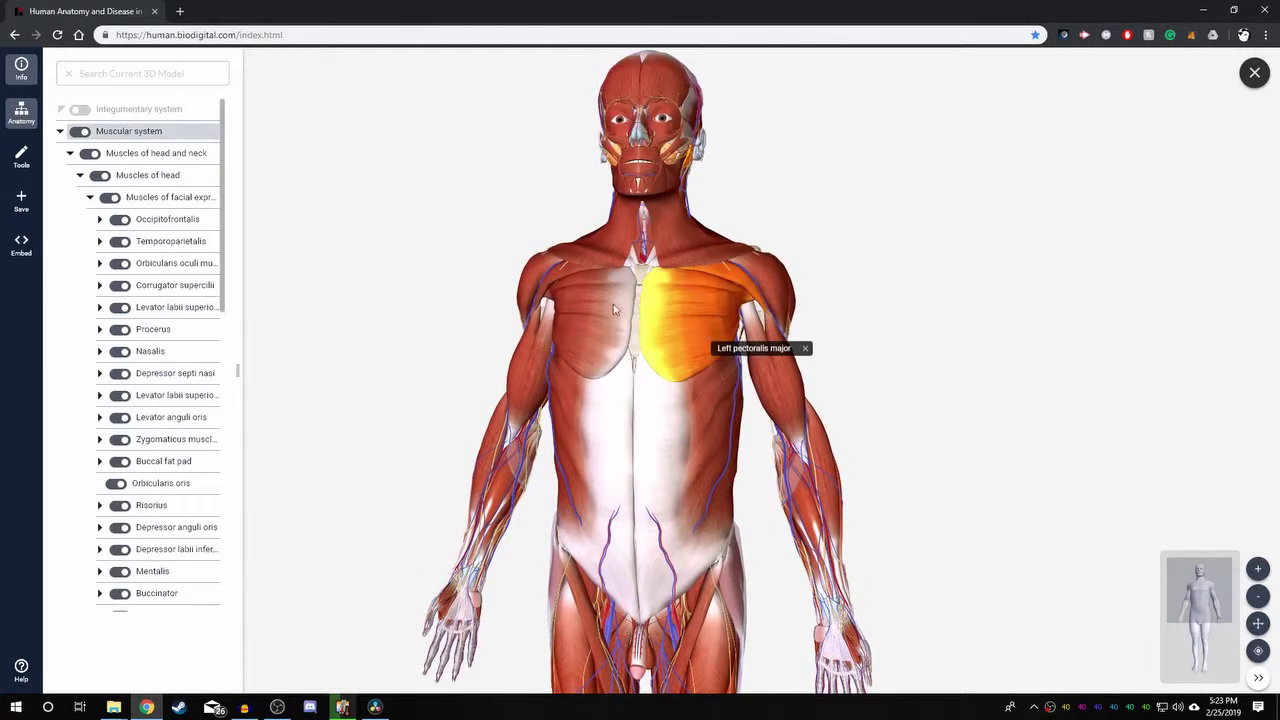
left_click(21, 112)
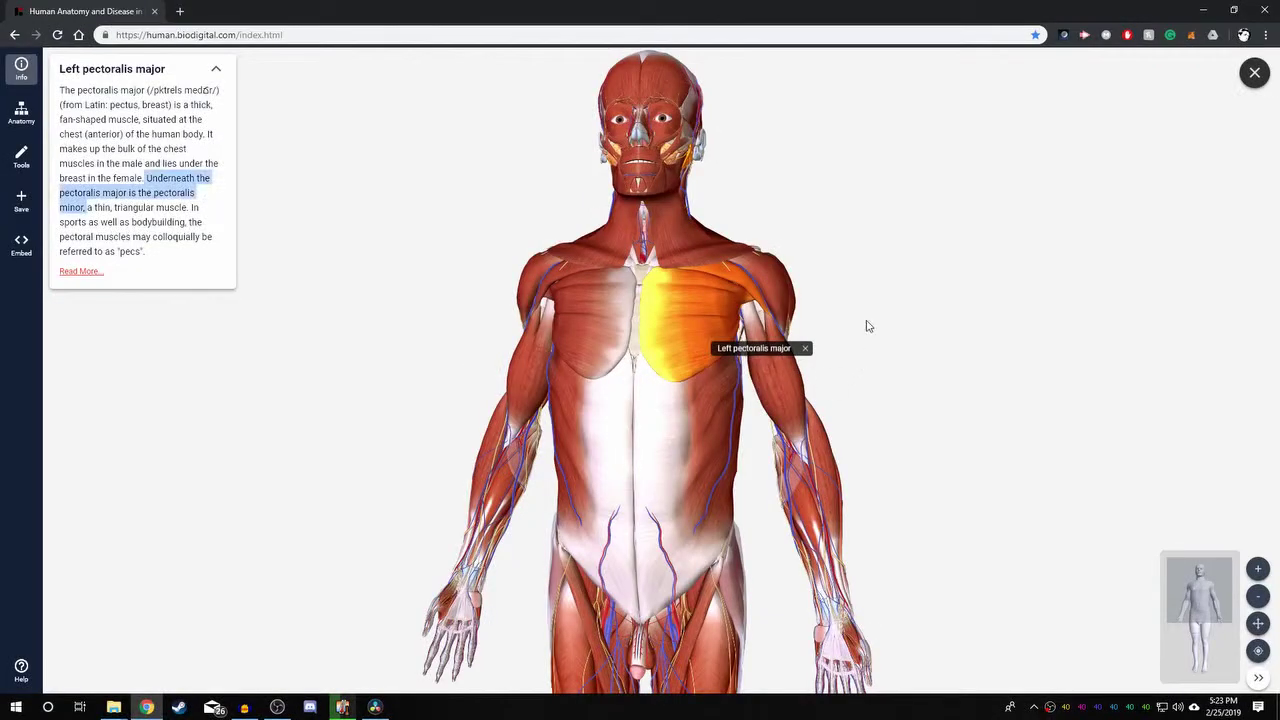
left_click(713, 314)
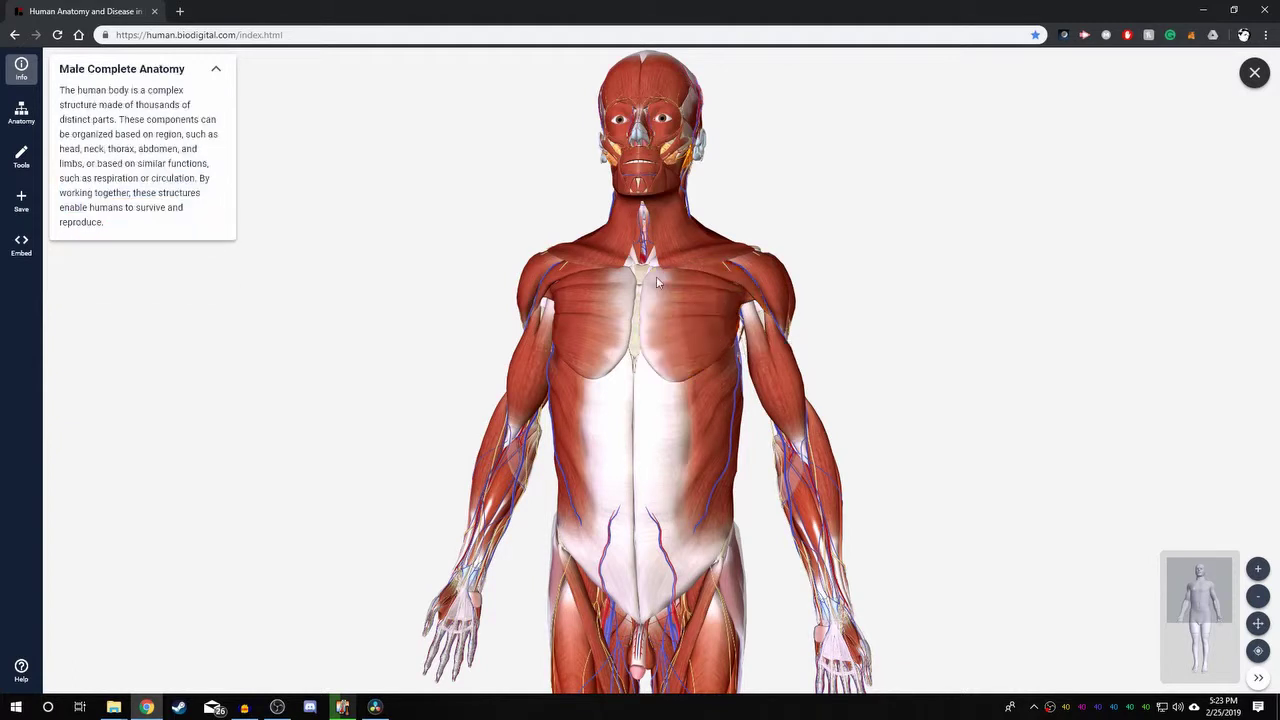
- Focus the view on the left pectoralis major and hide that muscle from the model
double_click(697, 315)
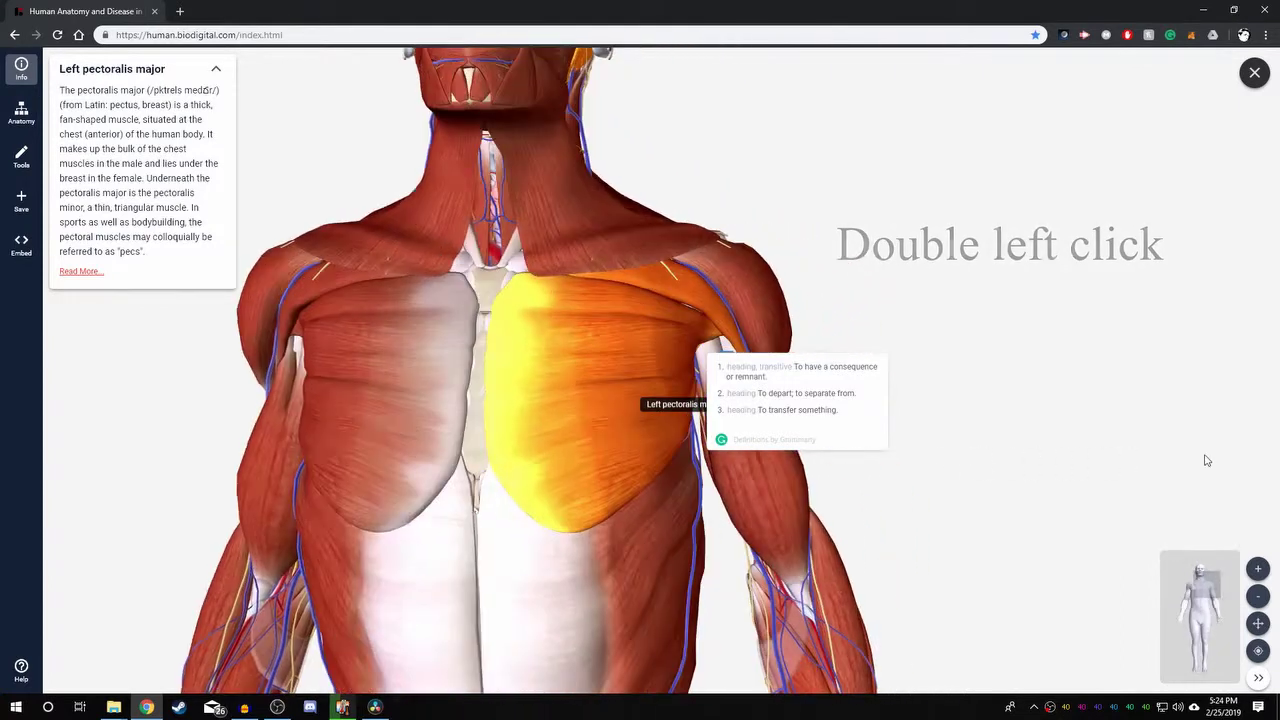
left_click_drag(736, 450, 678, 456)
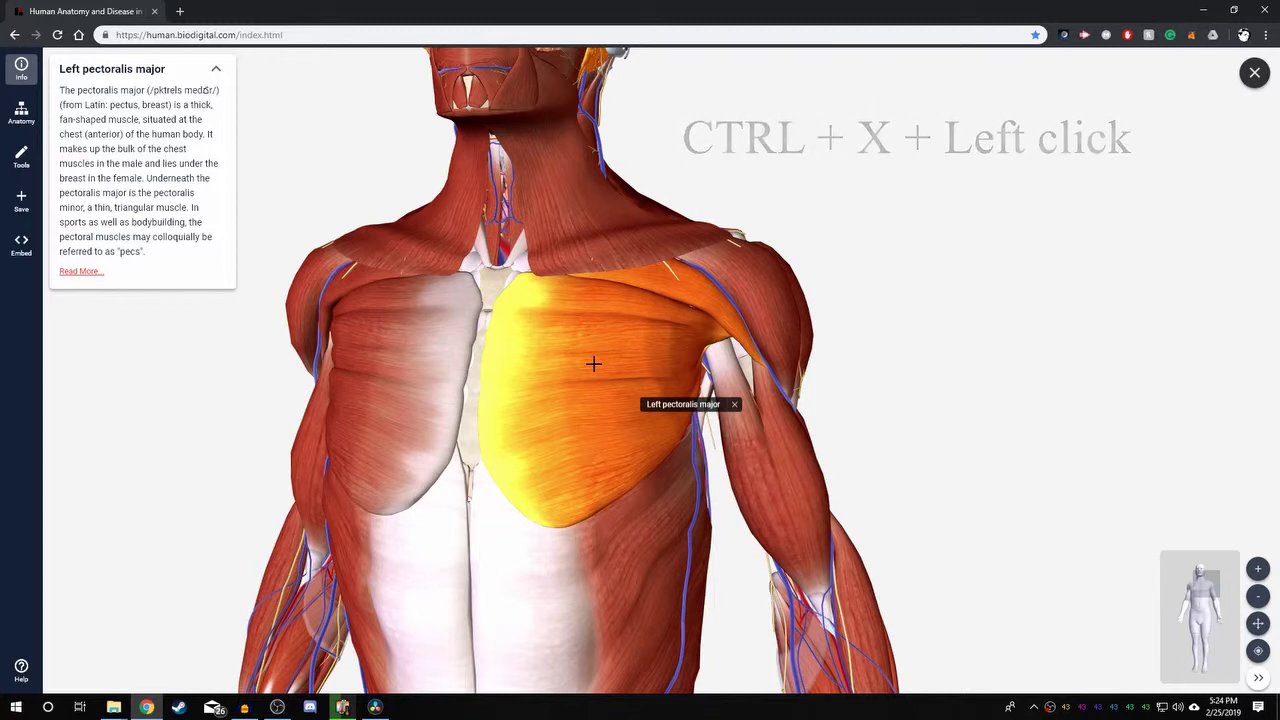
left_click(594, 364, "ctrl")
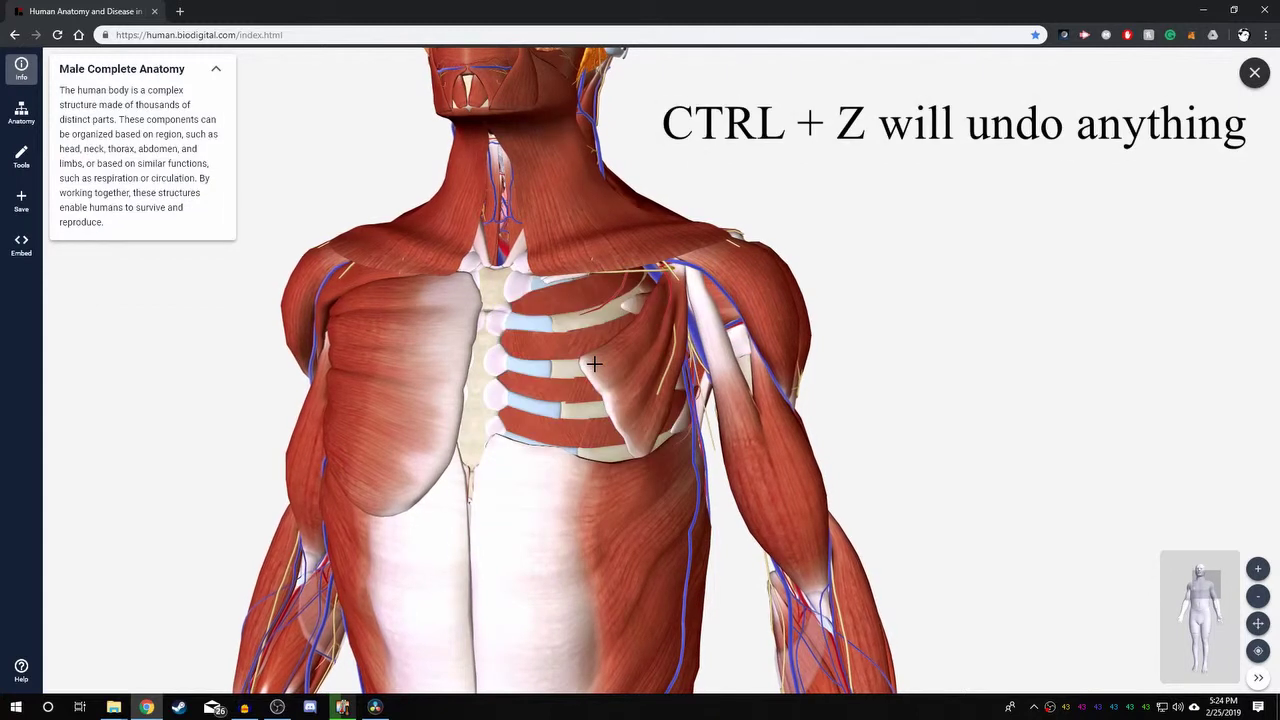
- Select the left pectoralis minor on the exposed side of the chest and examine its description
left_click(612, 368)
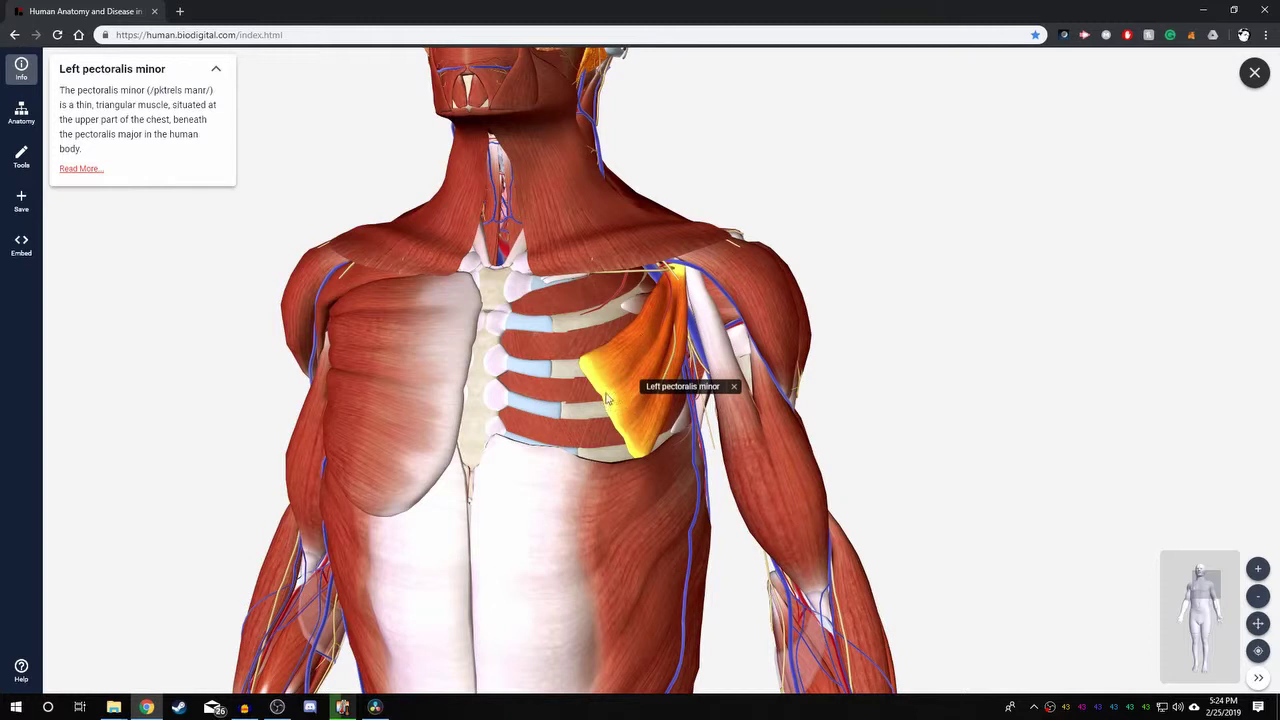
scroll(619, 389, "down", 3)
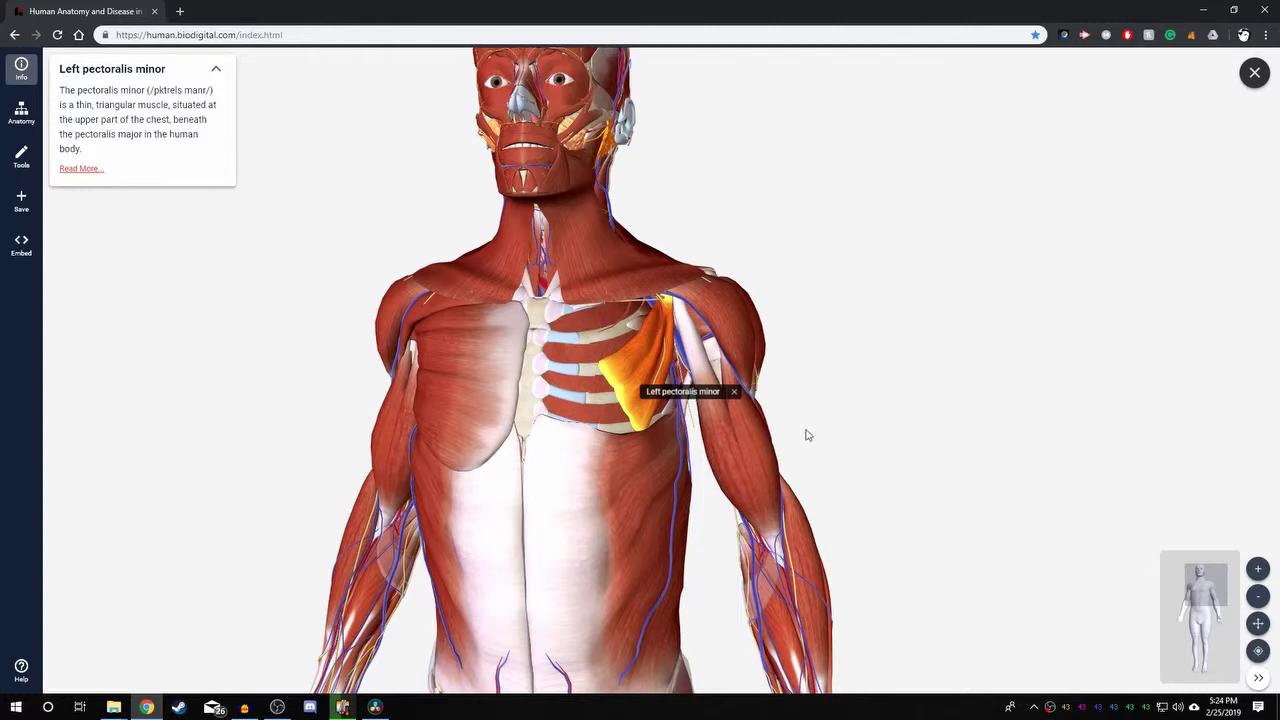
left_click_drag(808, 435, 403, 360)
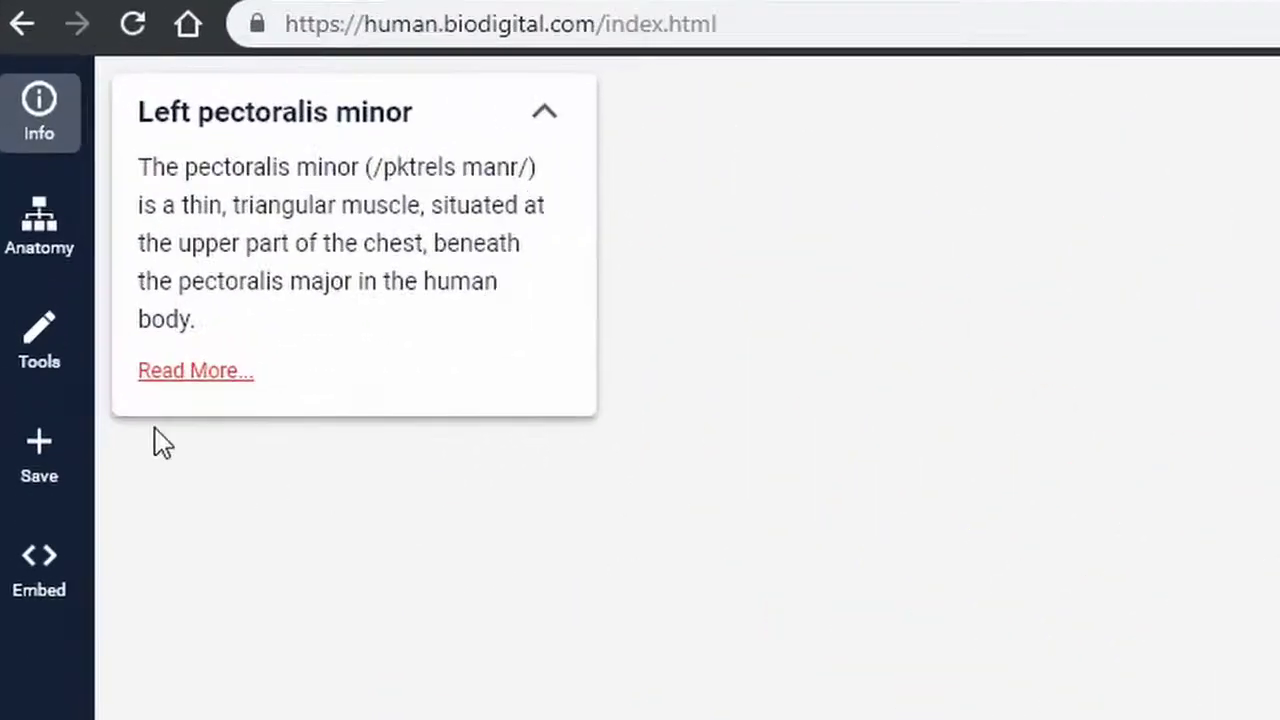
- Search the current model's anatomy list for "spleen" and select the Spleen
left_click(22, 250)
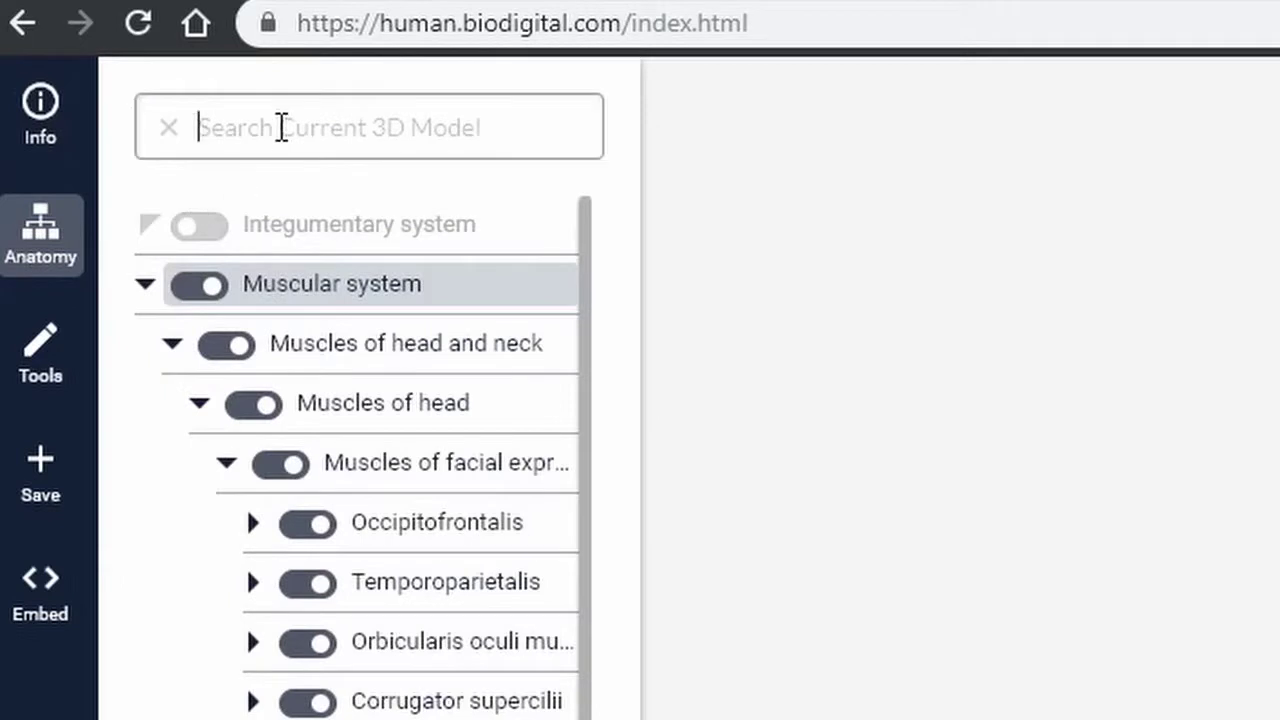
type("splee")
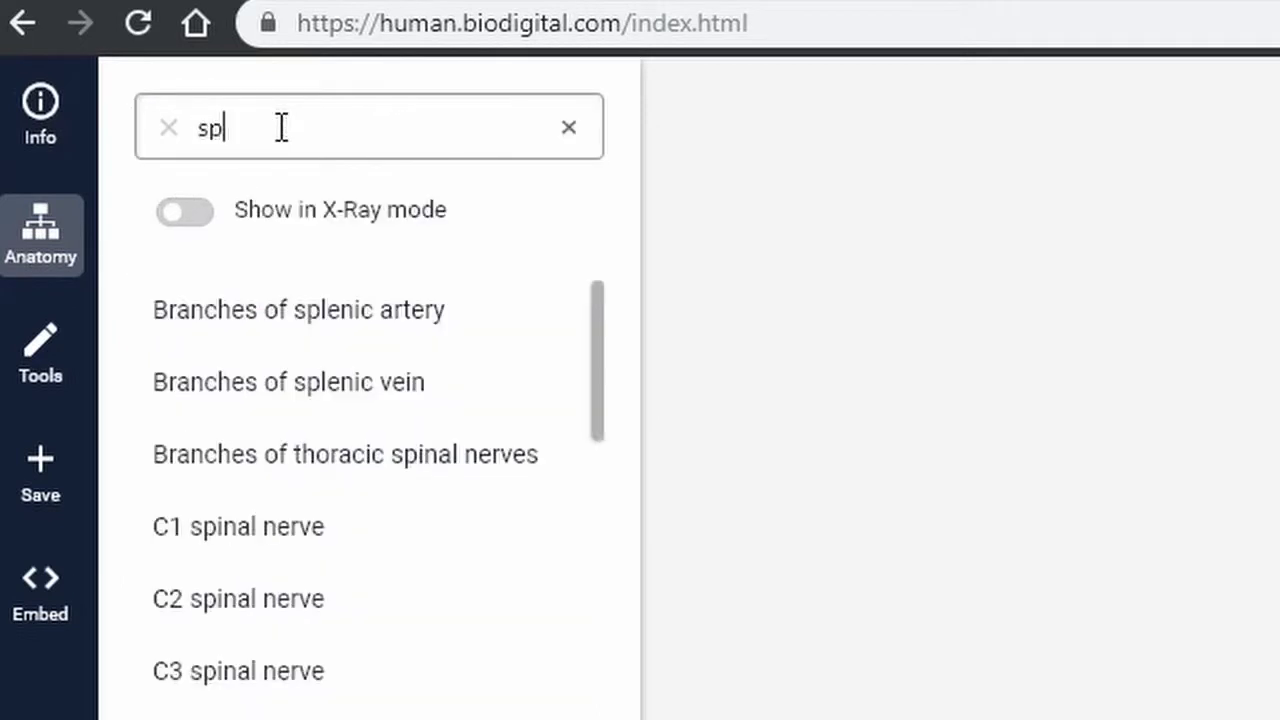
type("n")
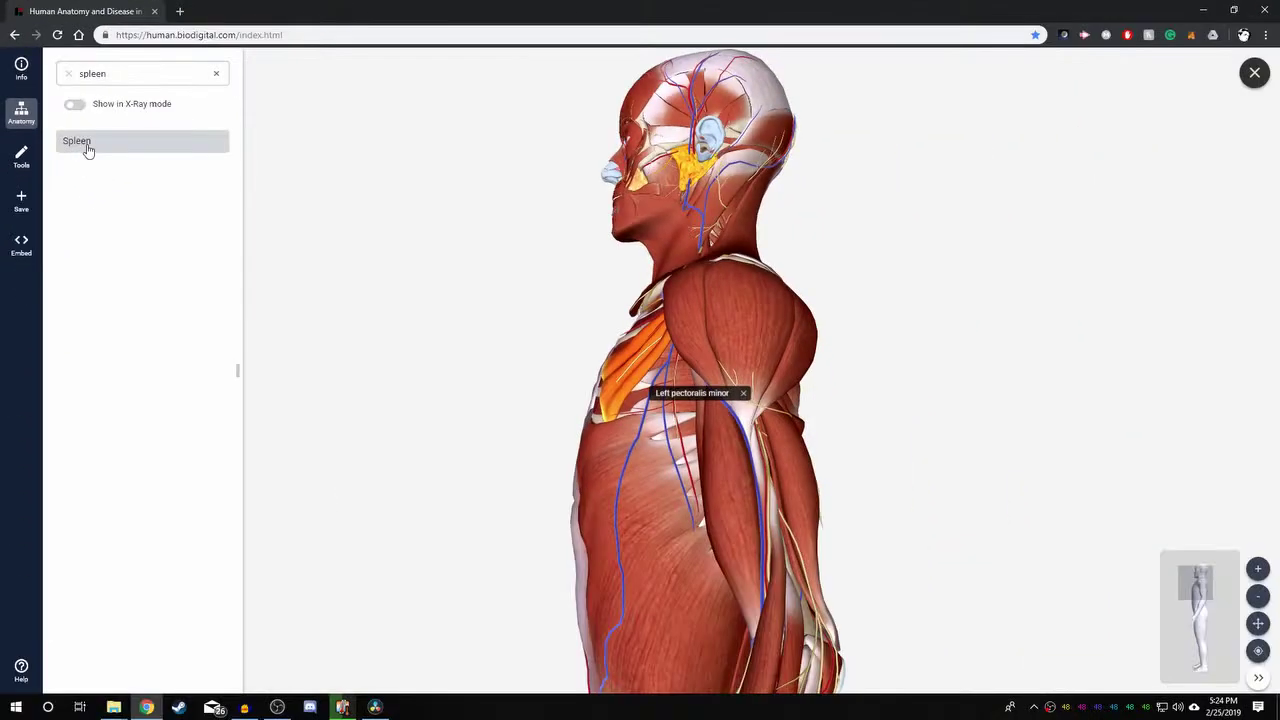
left_click(222, 320)
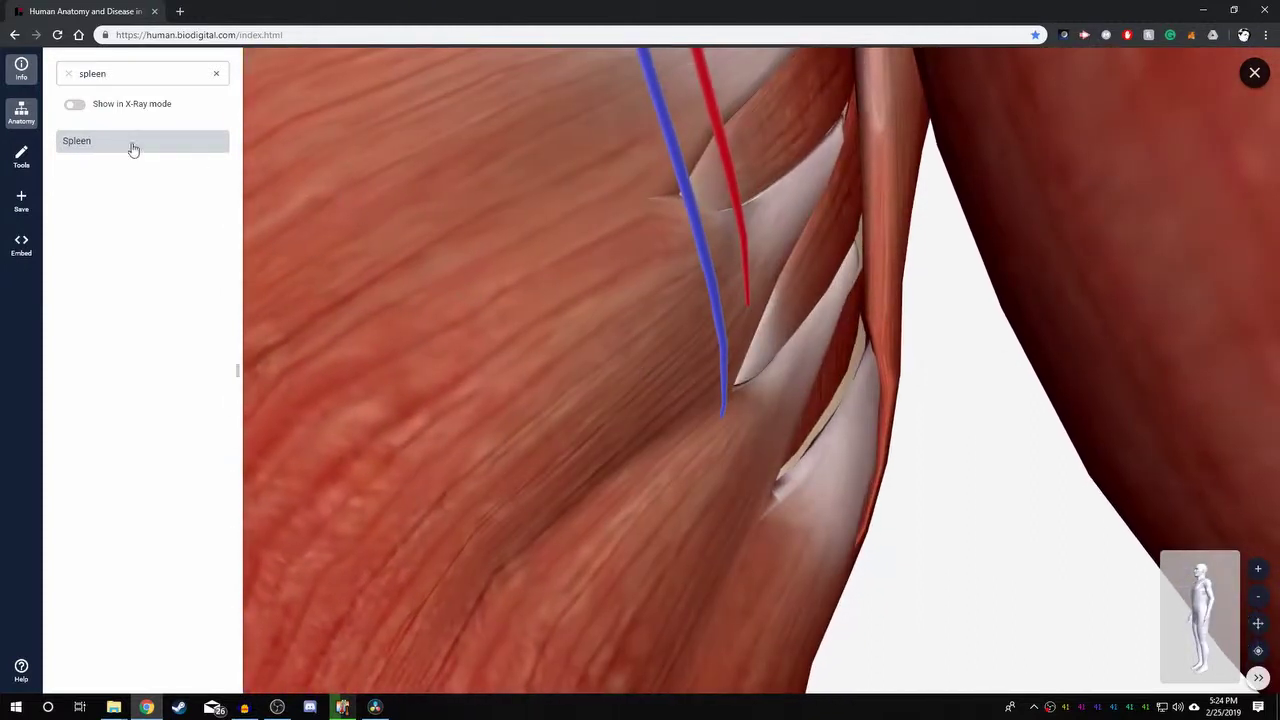
- Close the anatomy list to read the spleen's description, and isolate the spleen from the rest of the body to inspect it
left_click(25, 115)
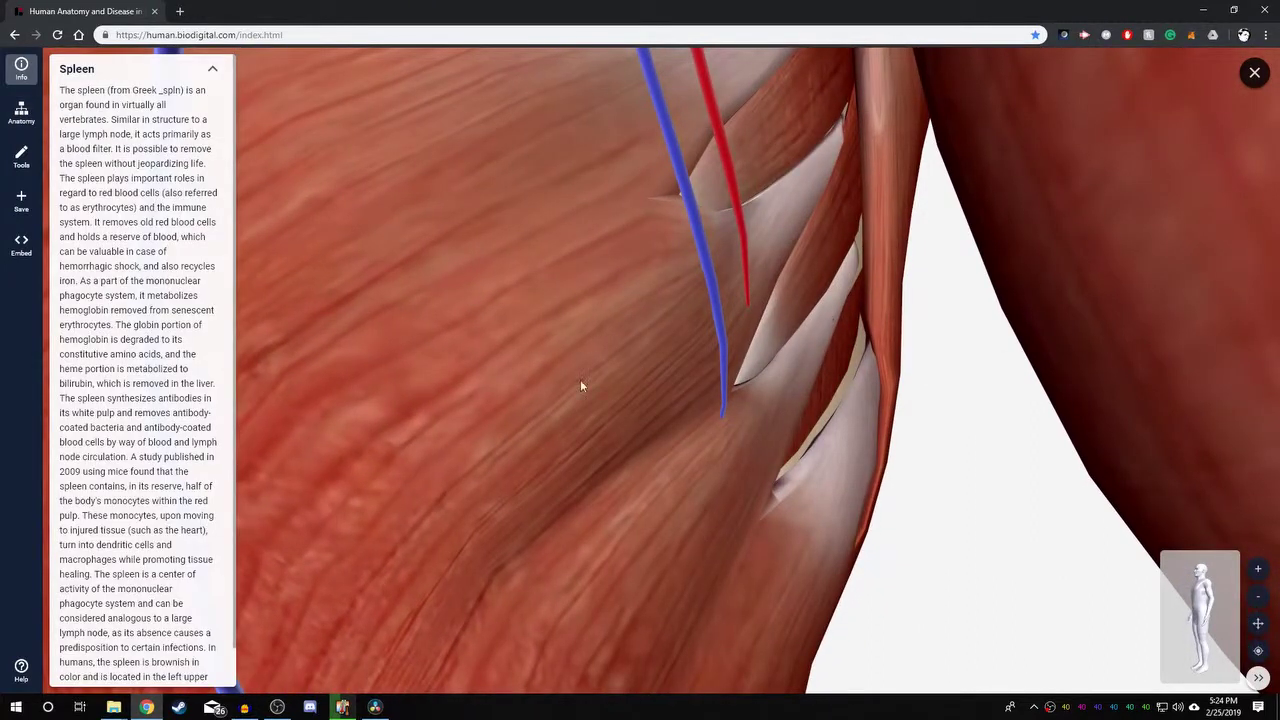
scroll(745, 476, "down", 5)
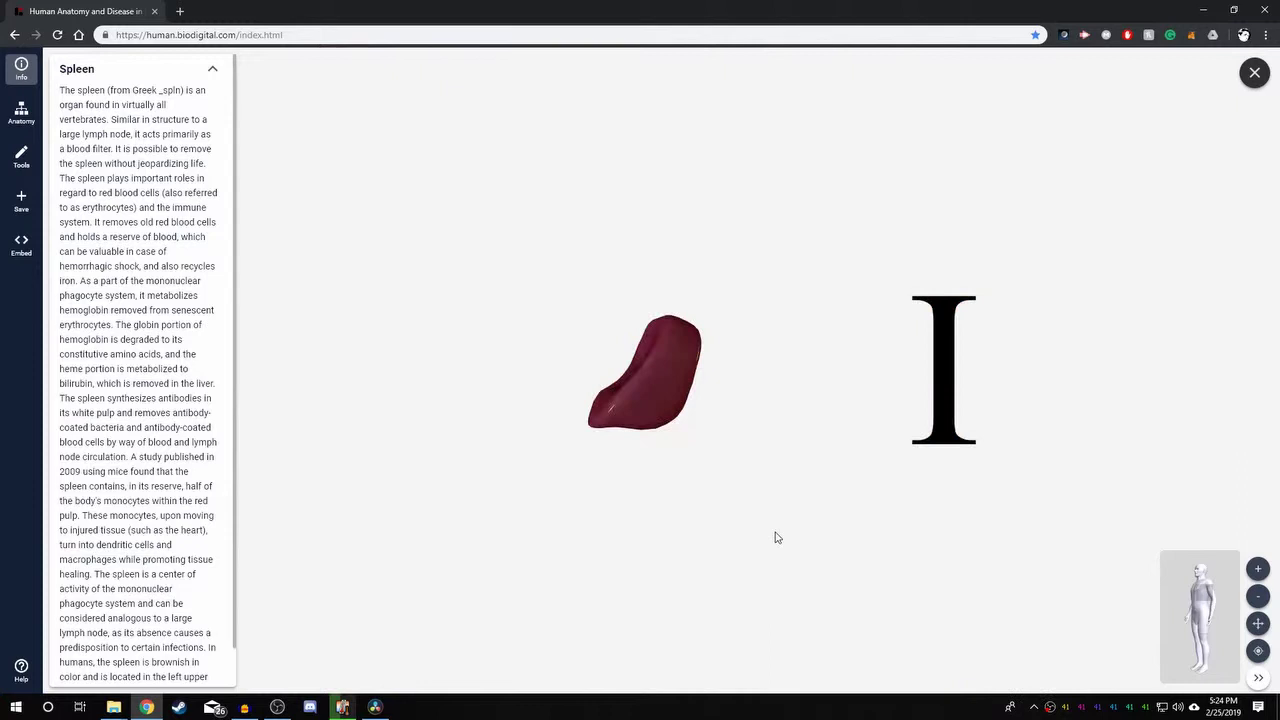
left_click_drag(774, 538, 731, 505)
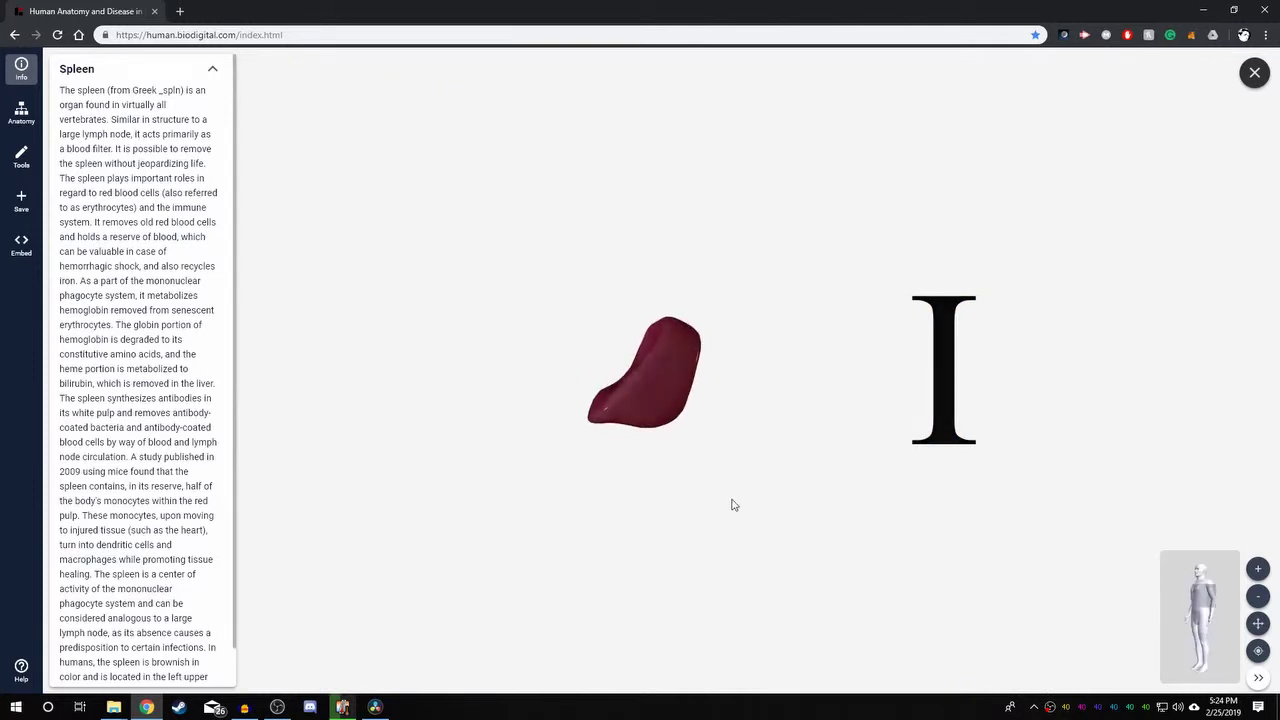